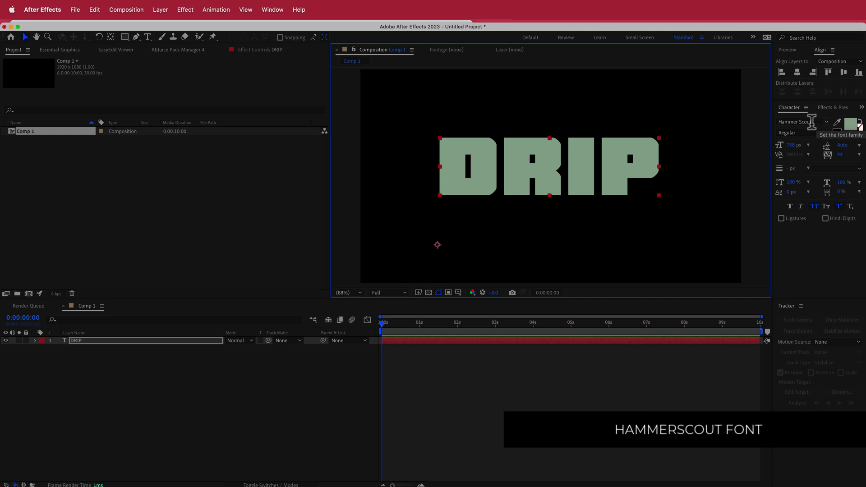
Center the DRIP text horizontally and vertically in the composition.
click(826, 123)
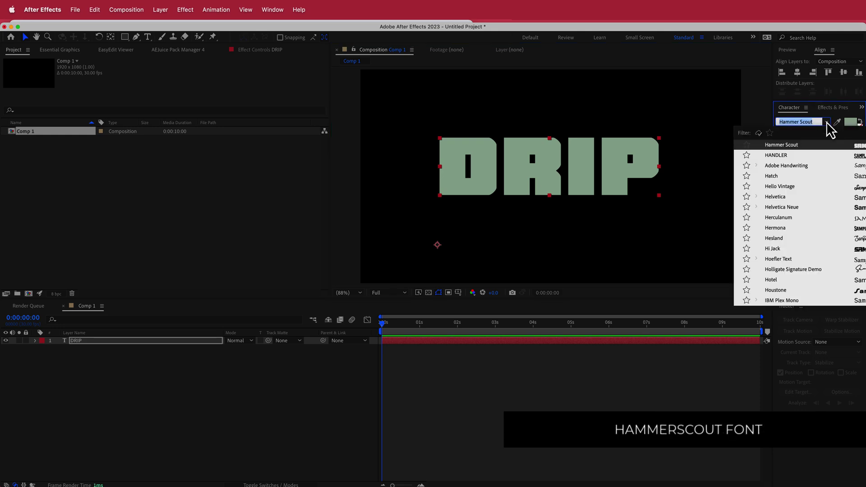
click(828, 123)
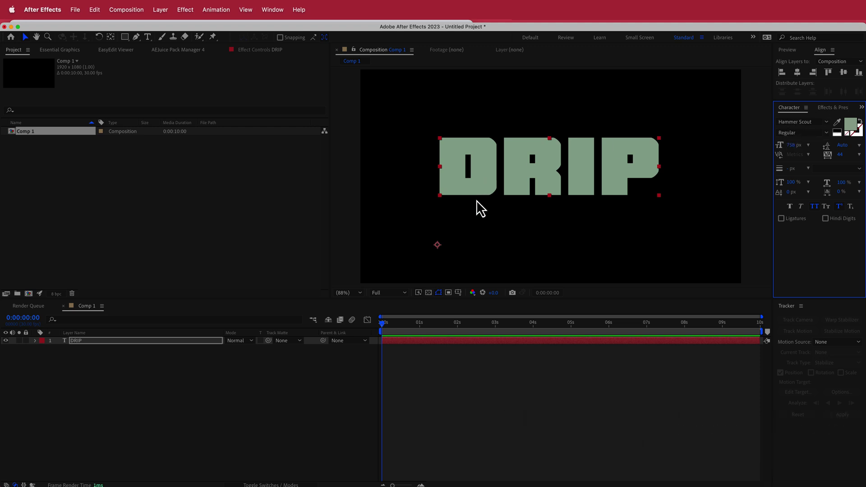
click(798, 73)
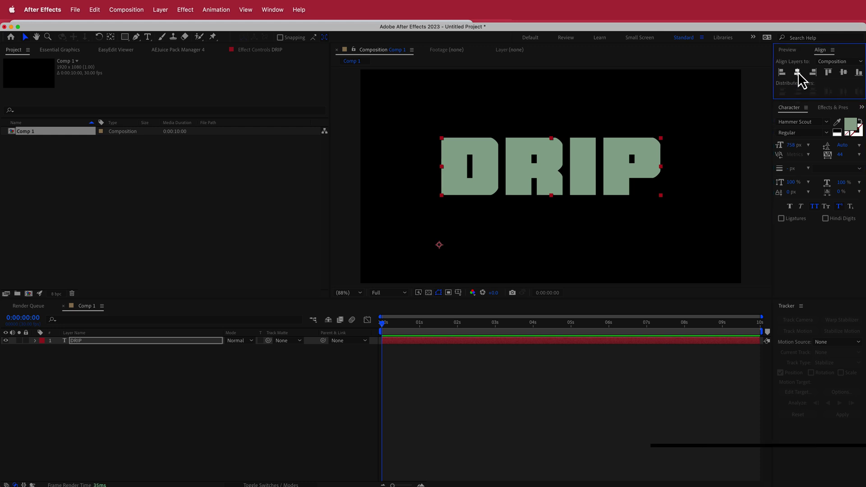
click(844, 73)
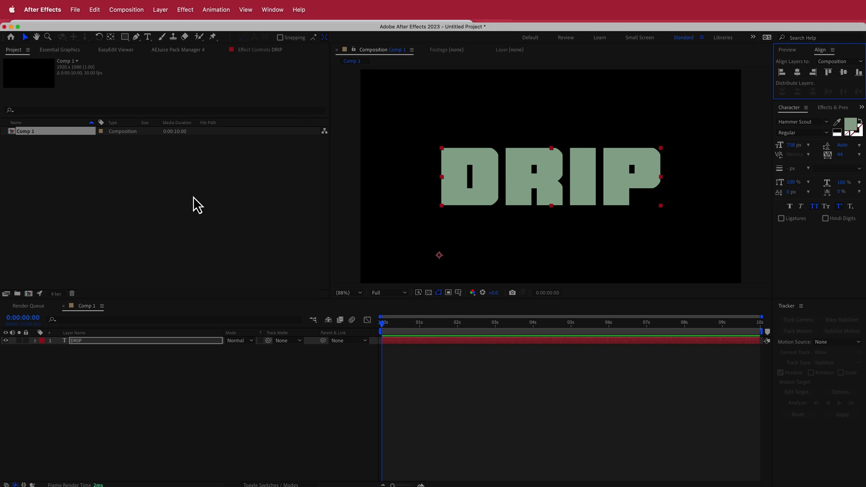
Apply the CC Smear effect to the DRIP text layer.
key(ctrl+space)
text(cc)
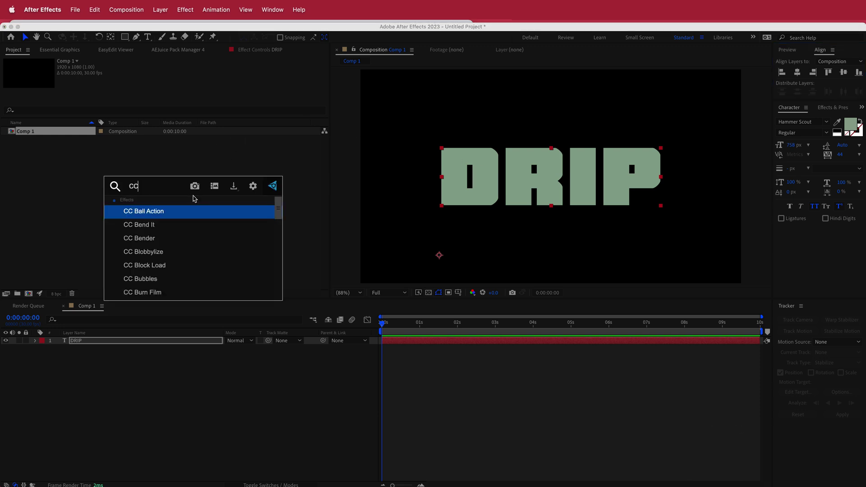
text( sm)
key(Return)
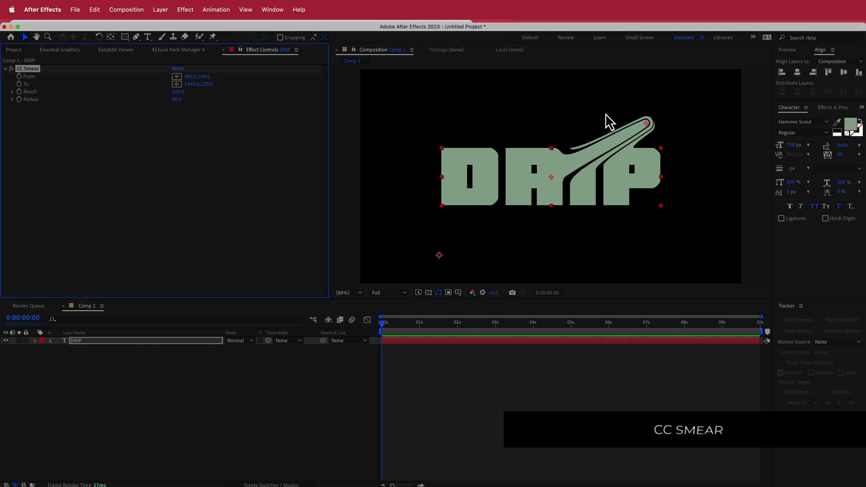
Place the CC Smear From point at the foot of the P, about 1289, 641, and the To point below the frame, about 1296, 1112.
click(646, 125)
mouse_move(645, 124)
mouse_down()
mouse_move(565, 115)
mouse_move(551, 98)
mouse_move(551, 109)
mouse_up()
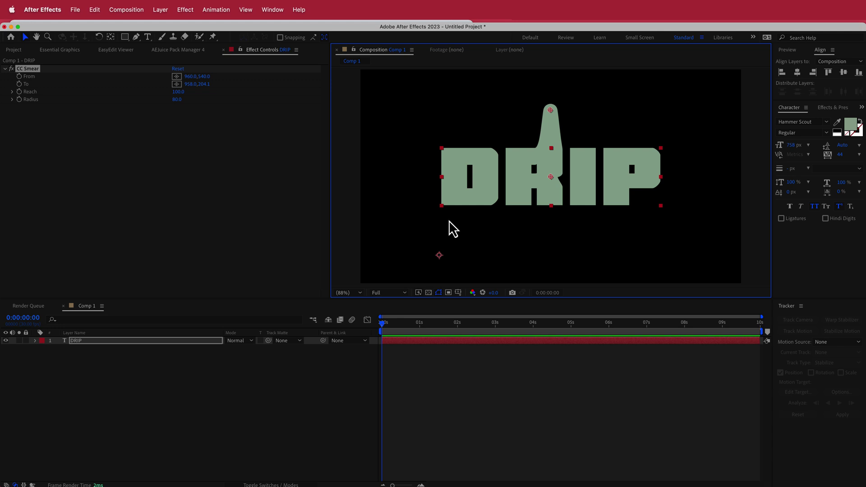
click(177, 77)
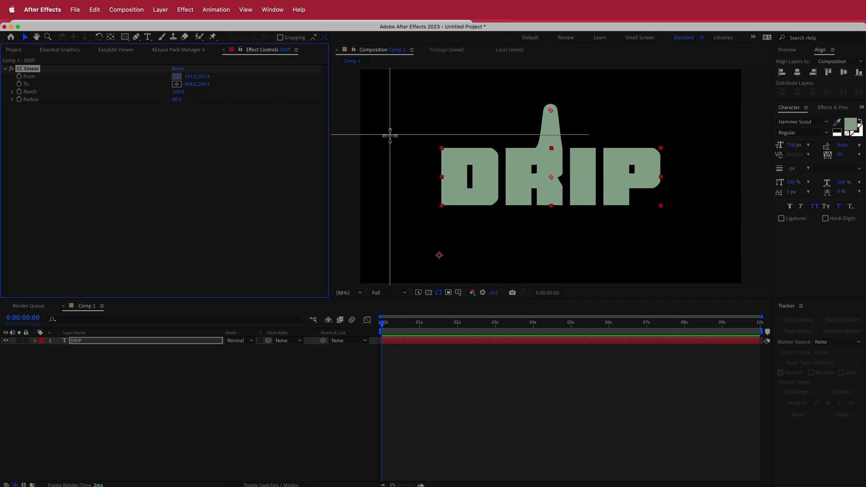
click(616, 197)
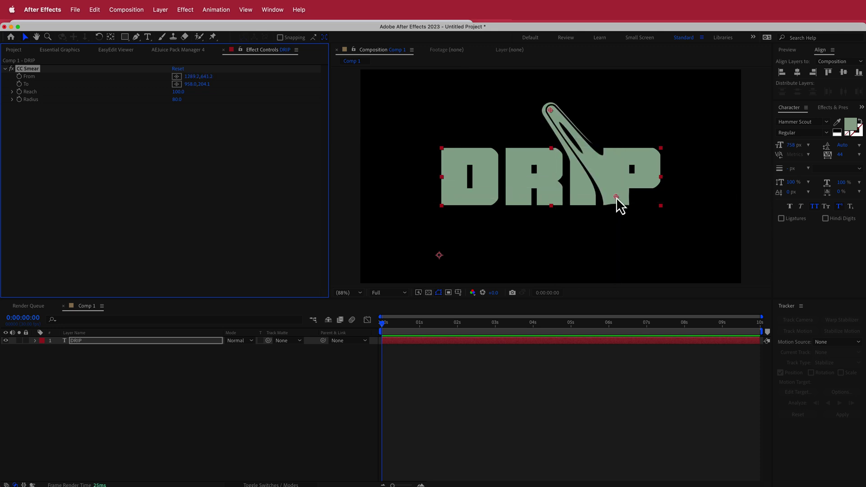
click(176, 84)
click(620, 266)
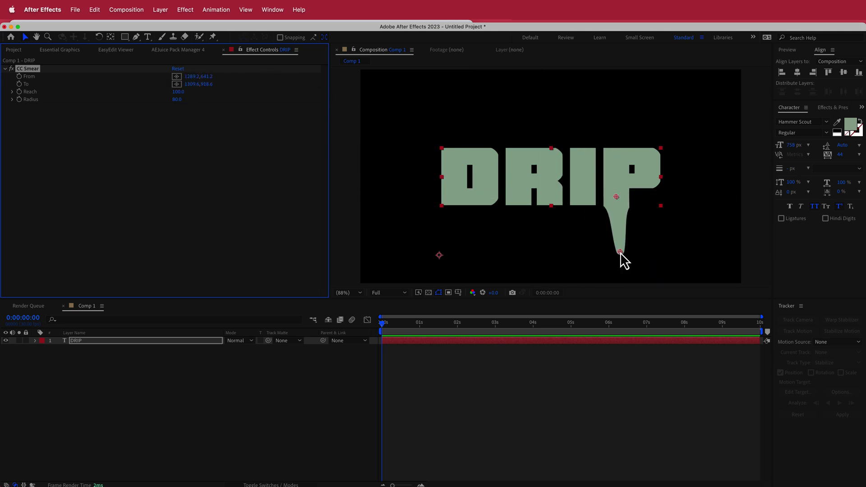
drag(621, 271, 618, 290)
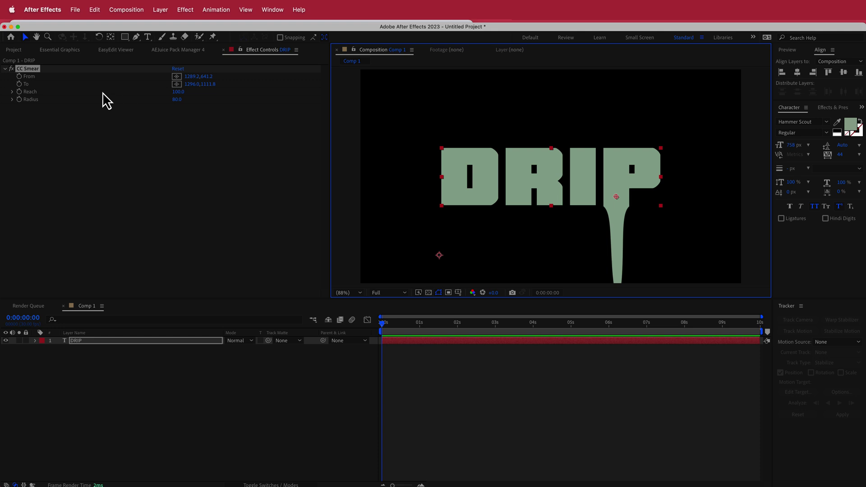
Keyframe the CC Smear Reach from 0 at the start to 531 at 3 seconds, and preview the P's drip.
drag(179, 95, 124, 84)
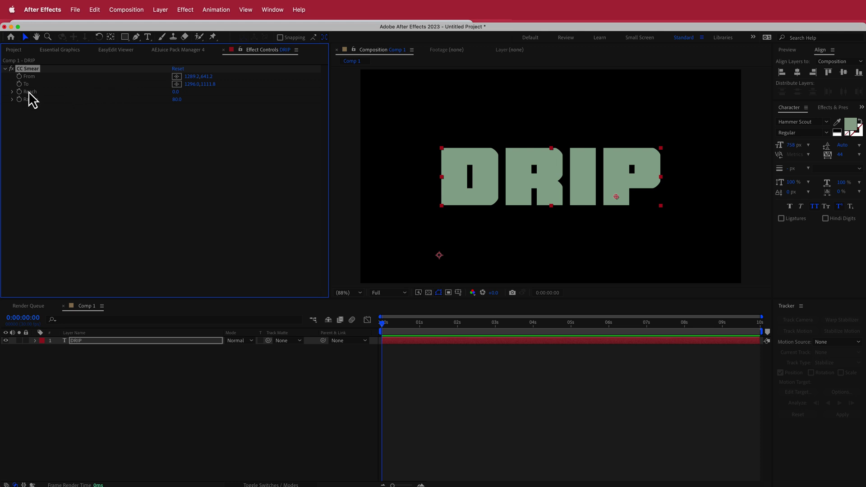
drag(382, 331, 497, 325)
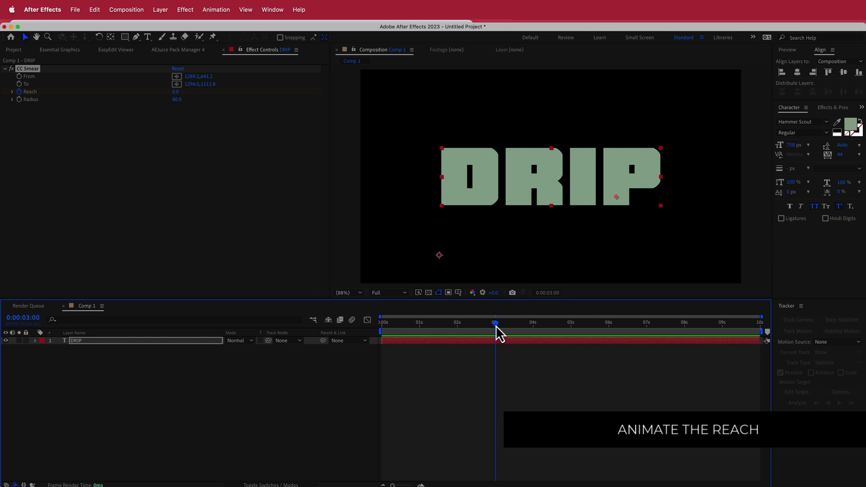
drag(176, 96, 345, 93)
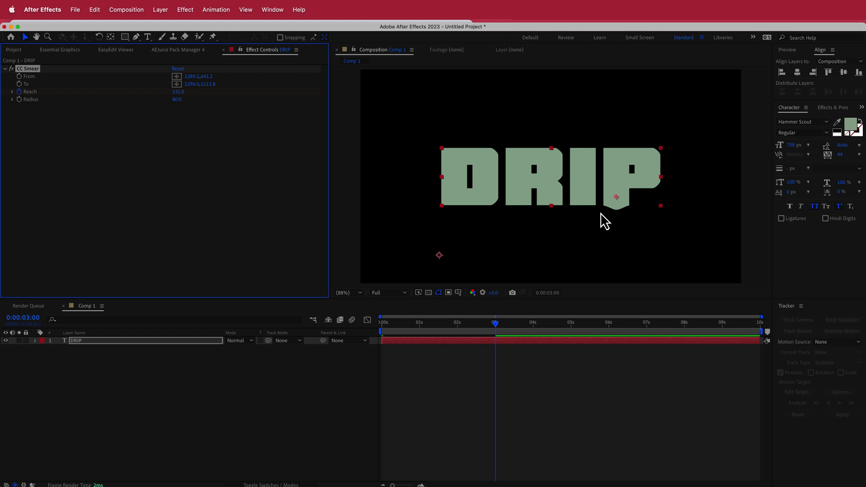
key(u)
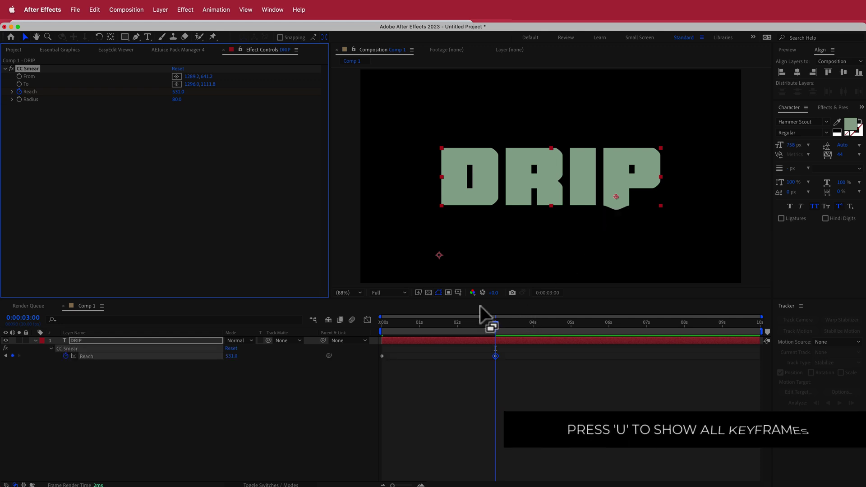
mouse_move(489, 324)
mouse_down()
mouse_move(408, 322)
mouse_move(372, 331)
mouse_up()
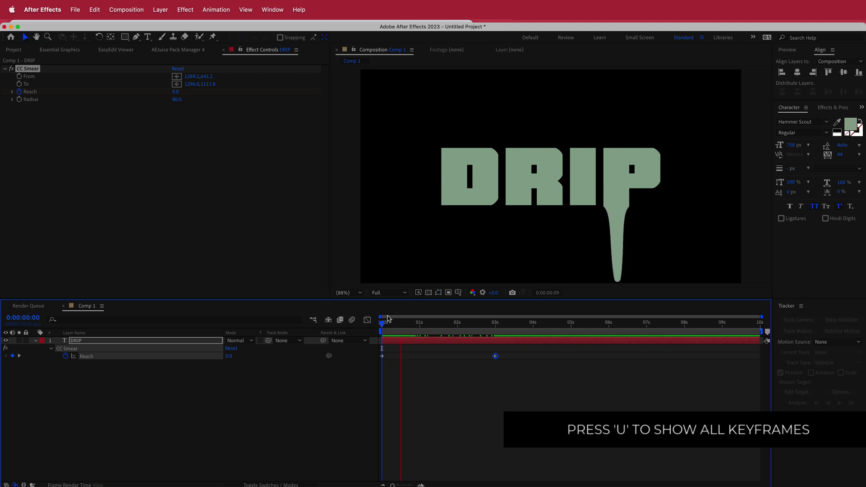
drag(396, 324, 530, 325)
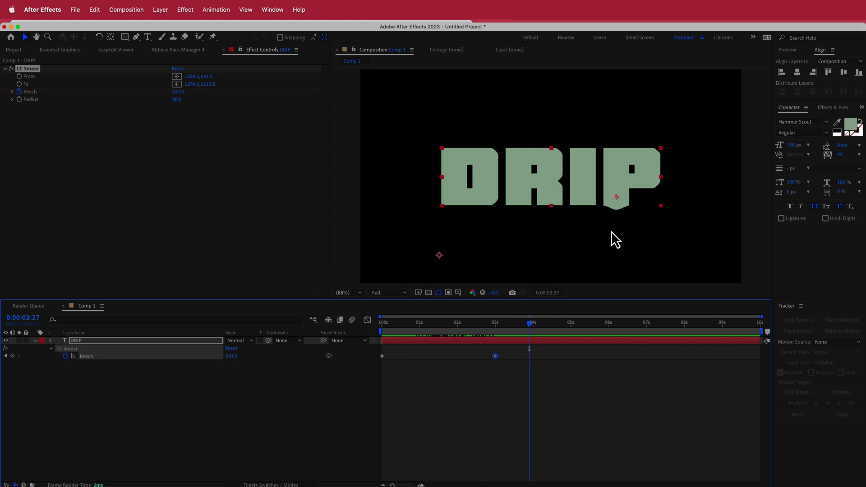
key(u)
key(u)
mouse_move(384, 324)
mouse_down()
mouse_move(506, 324)
mouse_move(356, 324)
mouse_move(496, 322)
mouse_up()
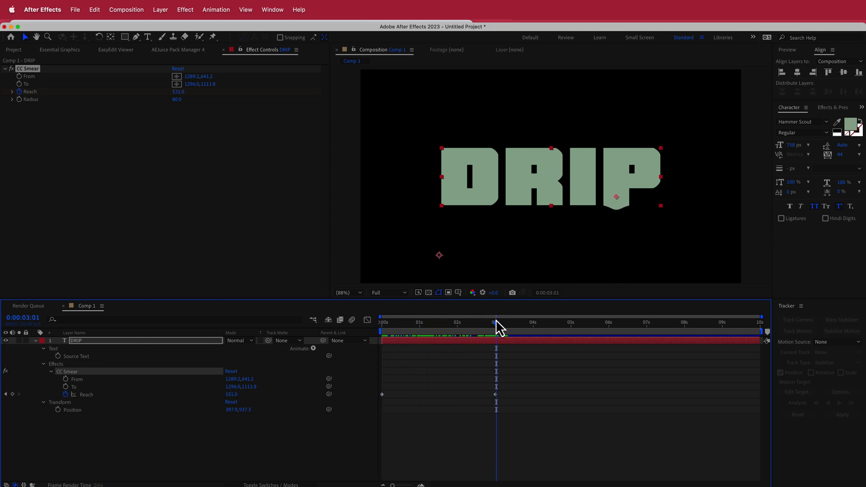
Duplicate the CC Smear effect on the DRIP layer and show only the layer's keyframed properties in the timeline.
click(185, 222)
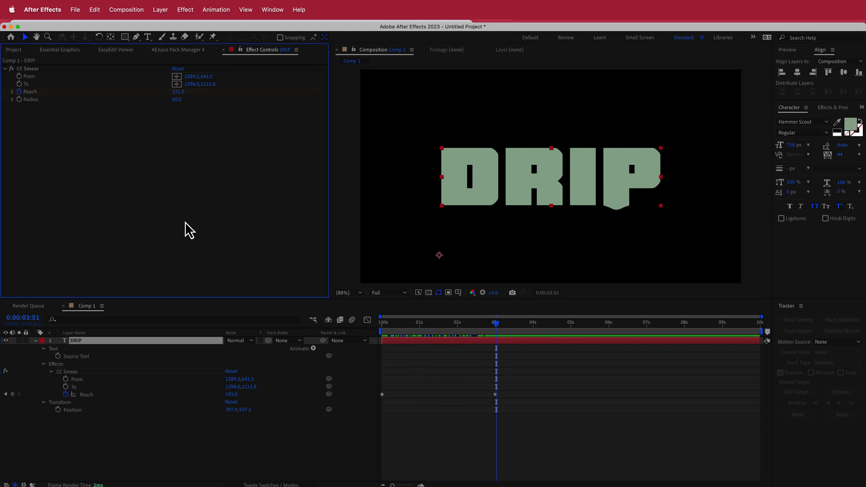
click(32, 70)
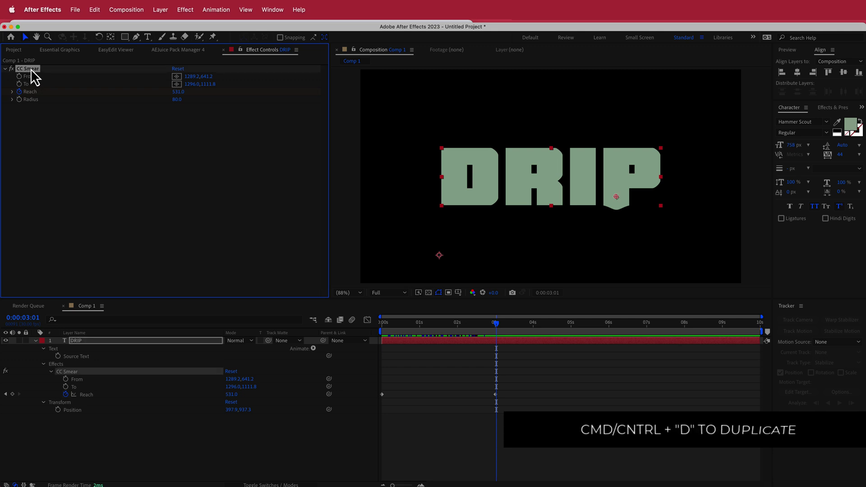
key(cmd+d)
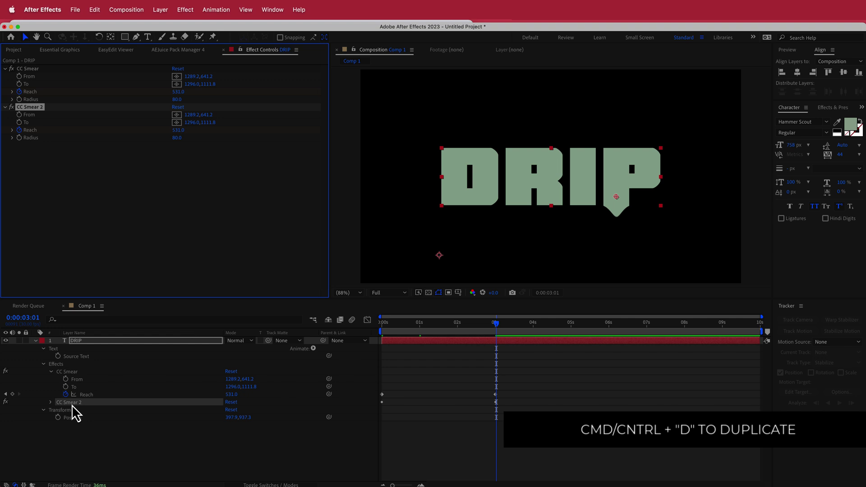
key(ctrl+grave)
key(u)
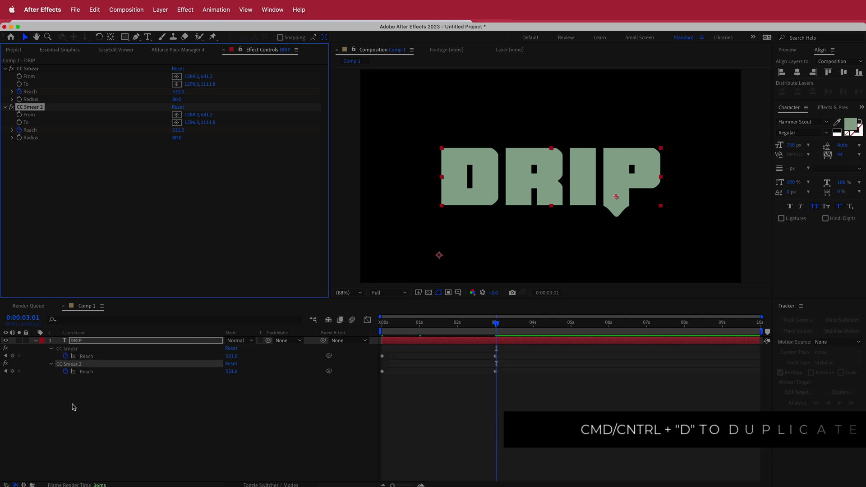
Shift both Reach keyframes of CC Smear 2 later so they start at 15 frames and end at about 3.5 seconds.
drag(495, 324, 377, 328)
mouse_move(512, 368)
mouse_down()
mouse_move(378, 378)
mouse_move(401, 371)
mouse_up()
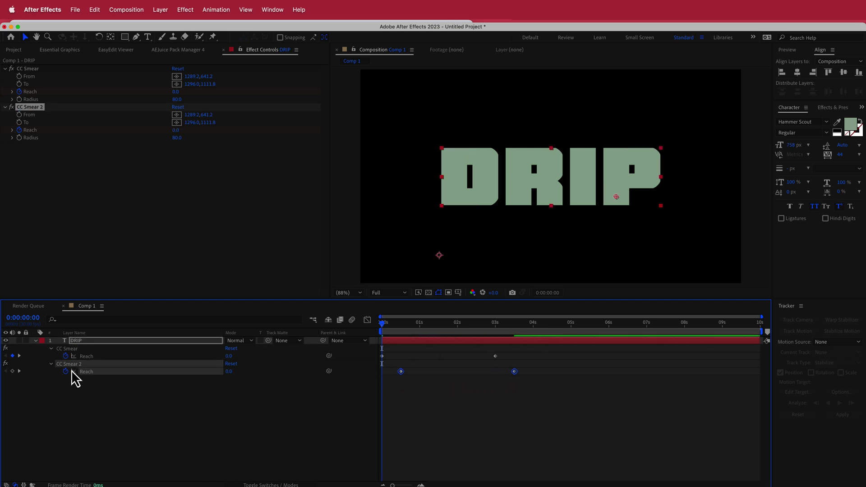
drag(383, 324, 402, 323)
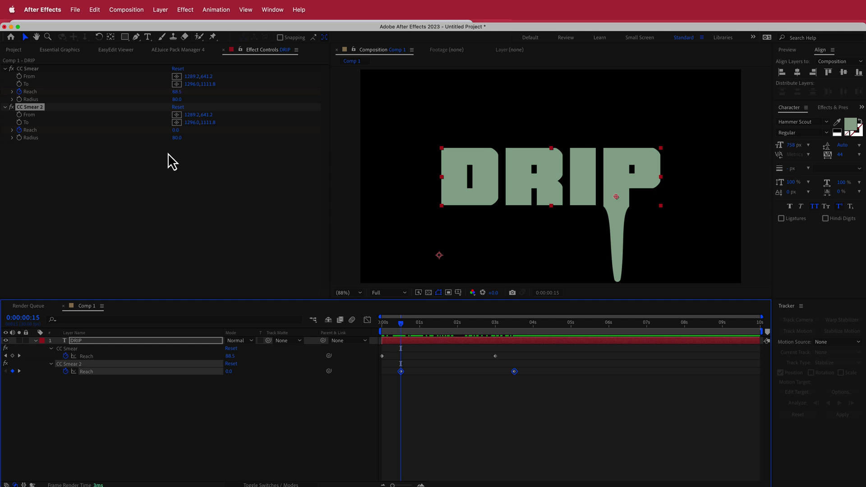
Place the CC Smear 2 From point at the foot of the R, about 948, 641, and the To point below it, about 962, 1073.
click(177, 115)
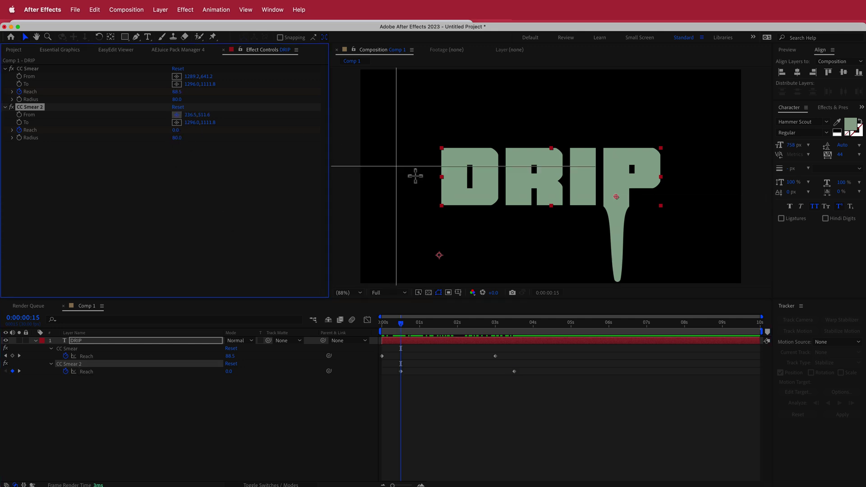
click(549, 196)
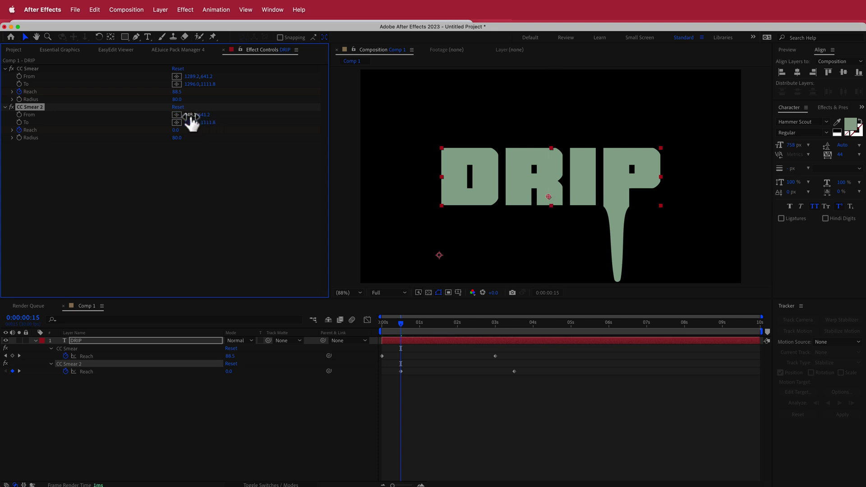
click(177, 122)
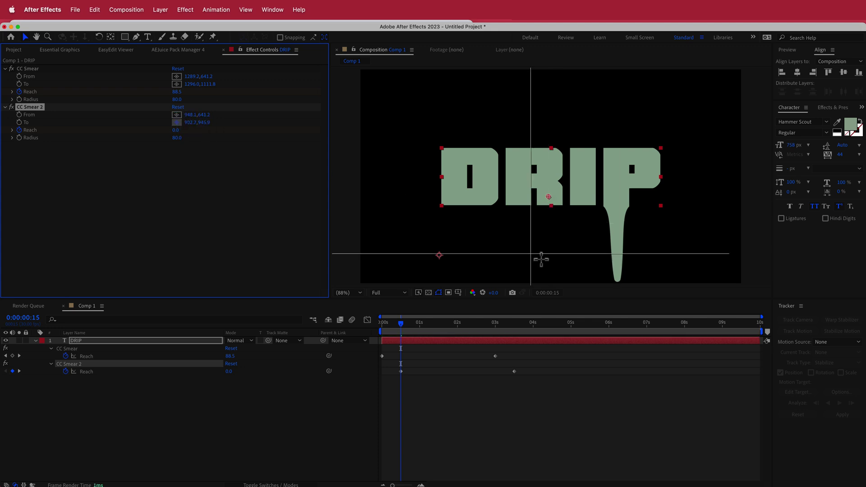
click(551, 283)
drag(402, 327, 377, 325)
key(space)
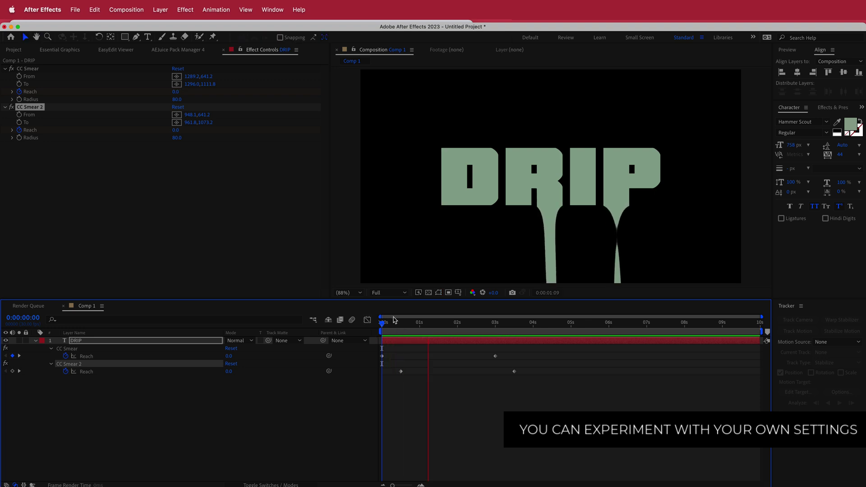
Increase the Radius of CC Smear 2 to 93.
drag(396, 323, 431, 323)
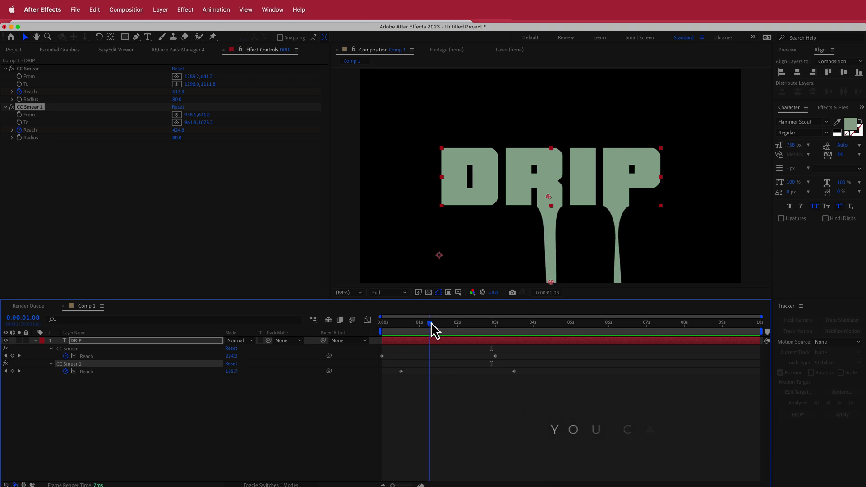
drag(177, 141, 177, 145)
mouse_move(431, 323)
mouse_down()
mouse_move(508, 323)
mouse_move(386, 323)
mouse_up()
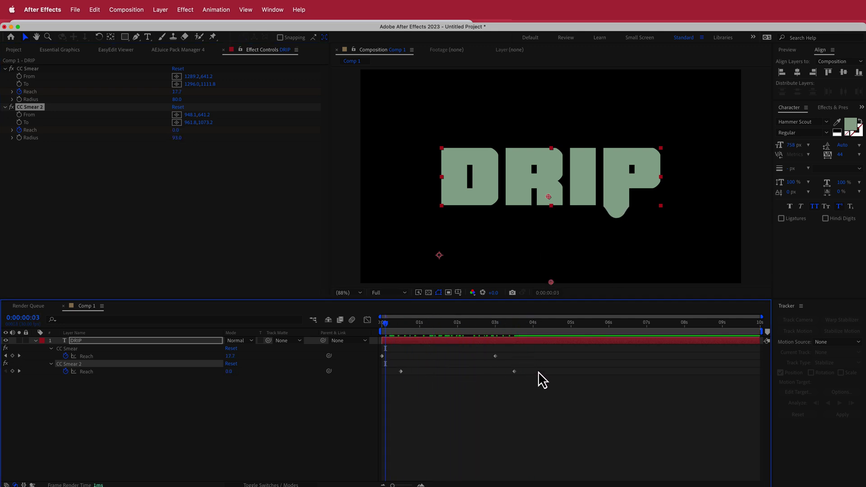
Move the last Reach keyframe of CC Smear 2 to 3 seconds and preview both drips.
drag(515, 372, 496, 375)
drag(389, 321, 345, 323)
key(space)
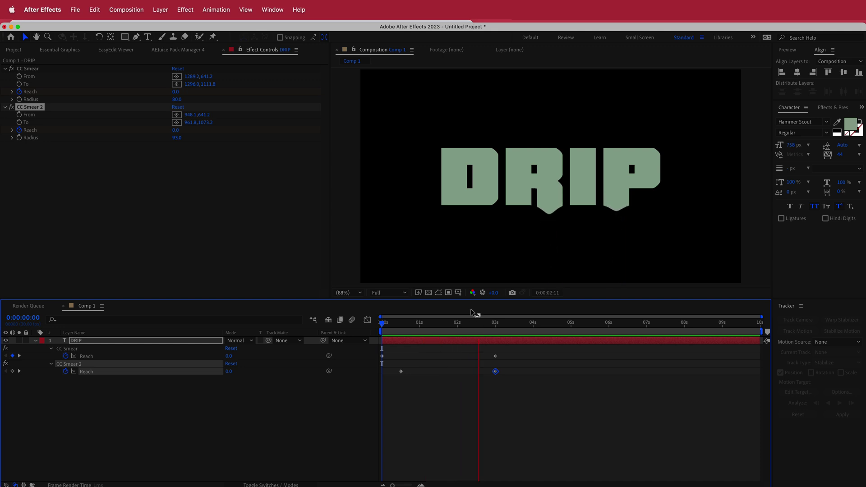
key(space)
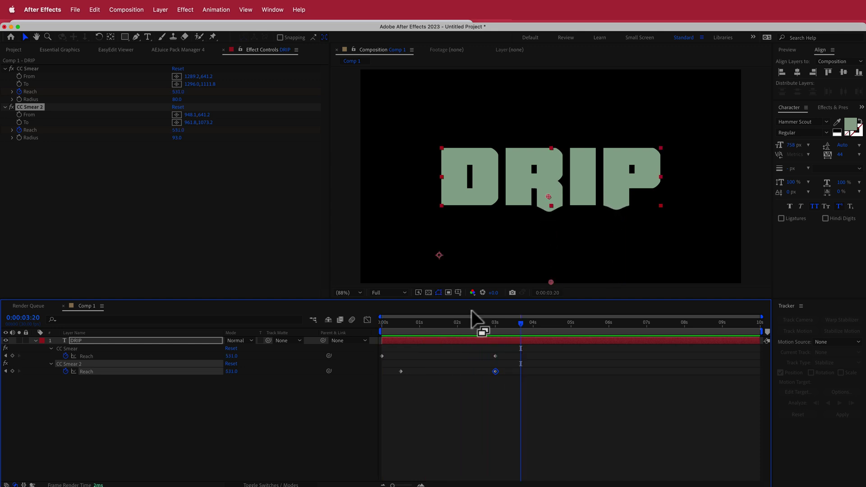
drag(519, 322, 365, 327)
Duplicate the CC Smear 2 effect to add a third smear to the DRIP layer.
click(112, 175)
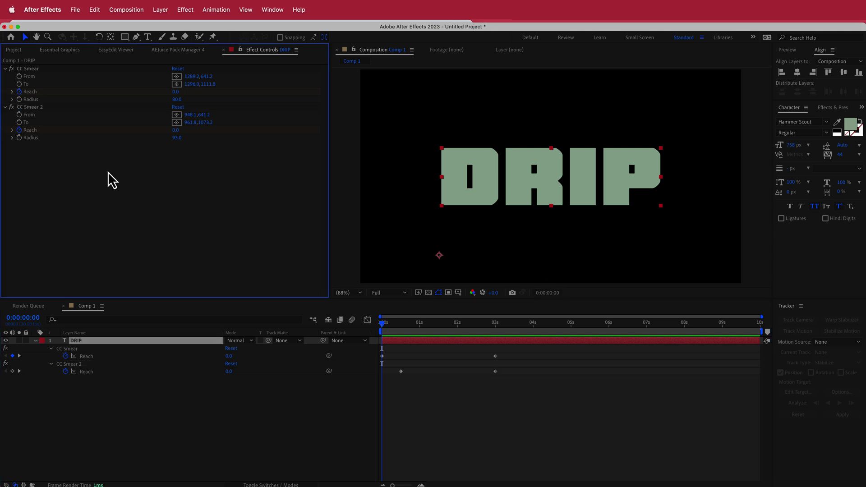
click(37, 107)
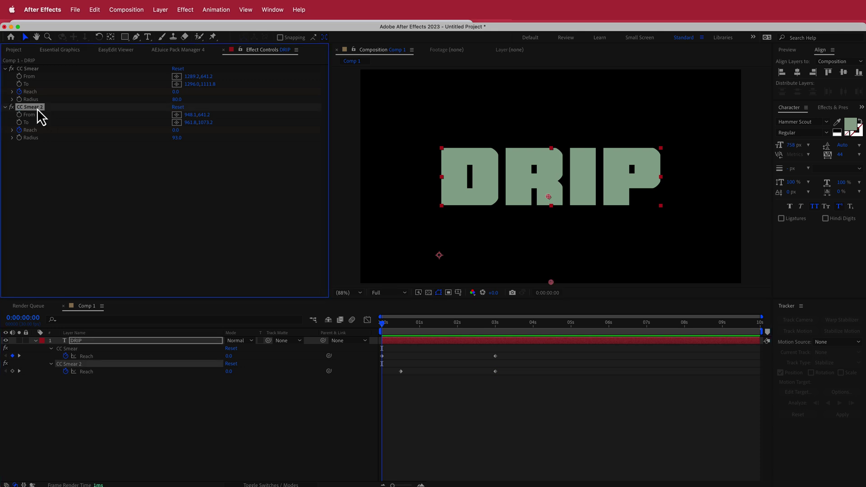
key(super+d)
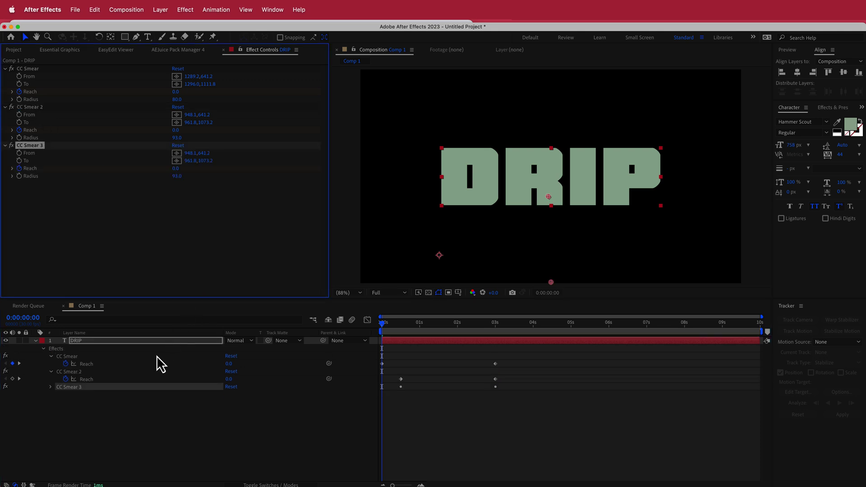
Shift the CC Smear 3 Reach keyframes to start at about 1.2 seconds and end at about 3.3 seconds.
key(u)
key(u)
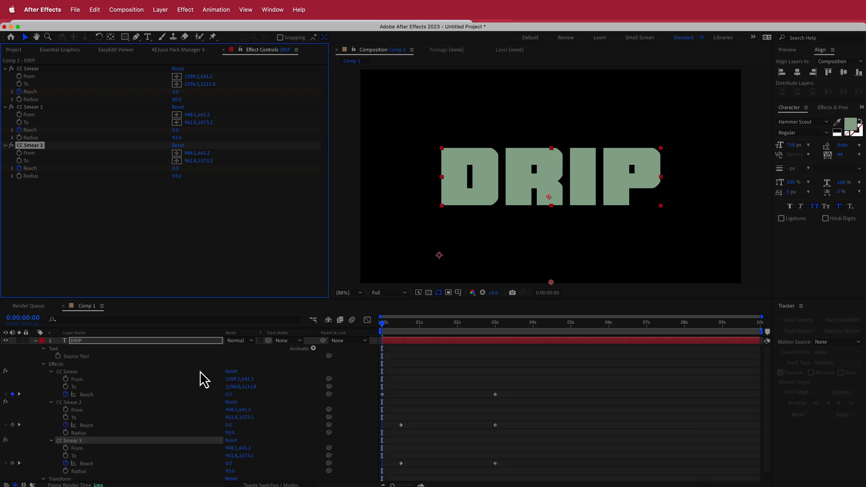
scroll(519, 463, down, 1)
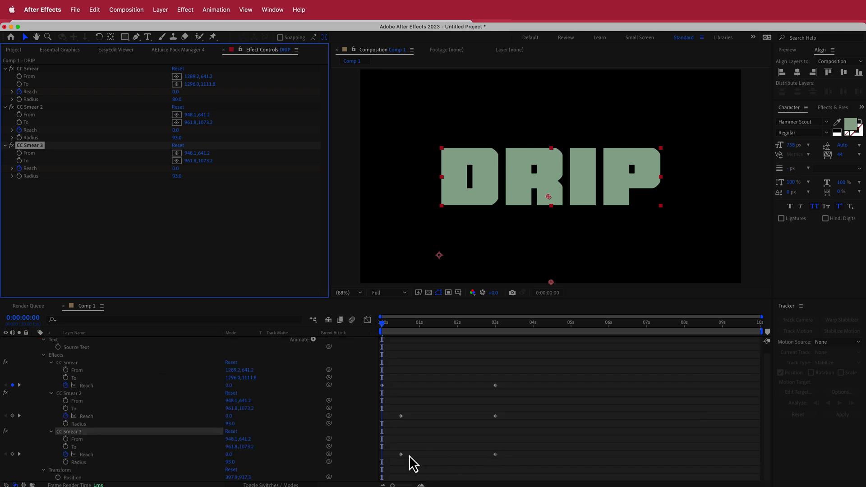
drag(401, 456, 425, 455)
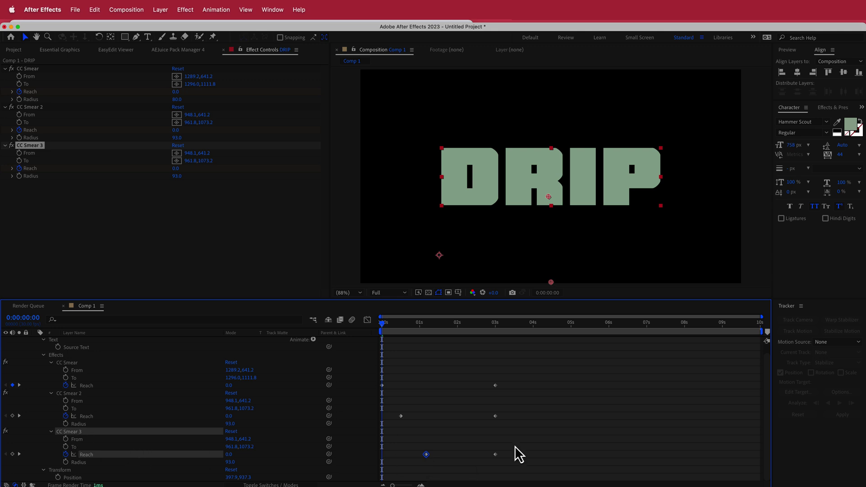
drag(498, 457, 510, 458)
Place the CC Smear 3 From point at the foot of the D, about 543, 641, and the To point below it, about 523, 1091.
click(179, 154)
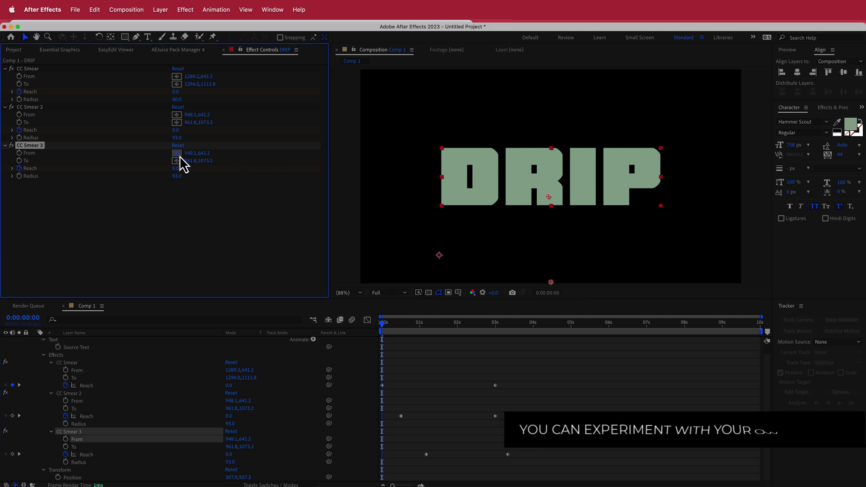
click(469, 198)
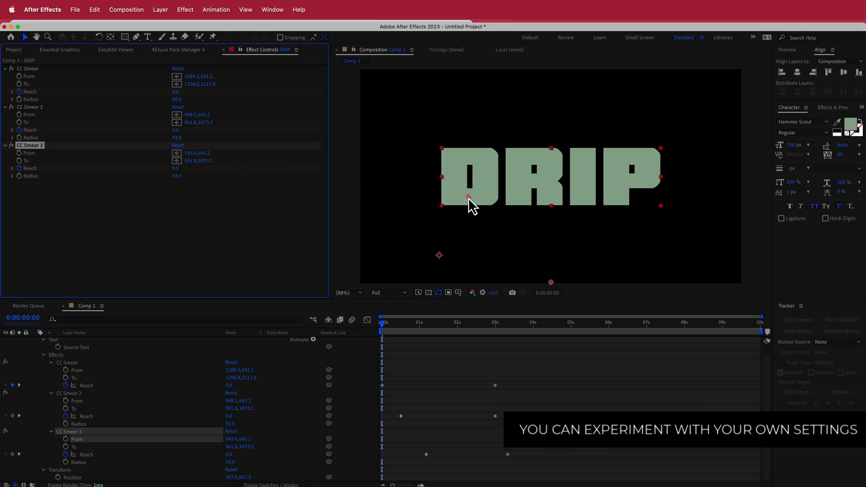
click(177, 162)
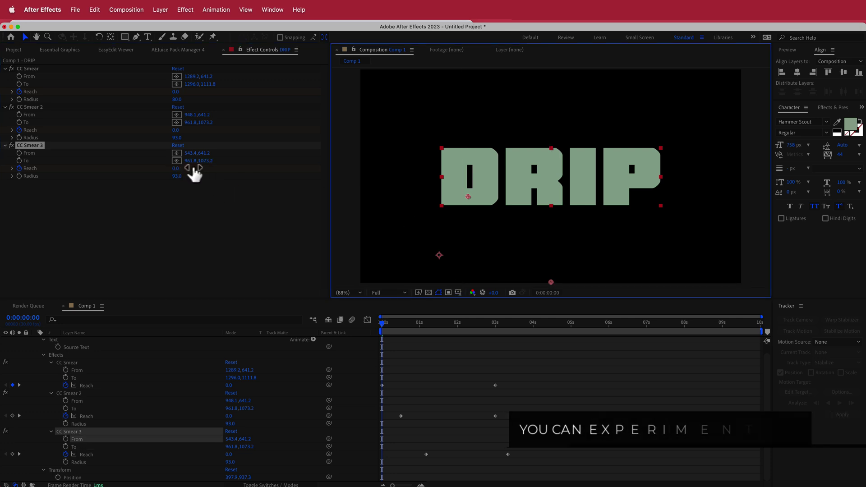
click(177, 161)
click(459, 280)
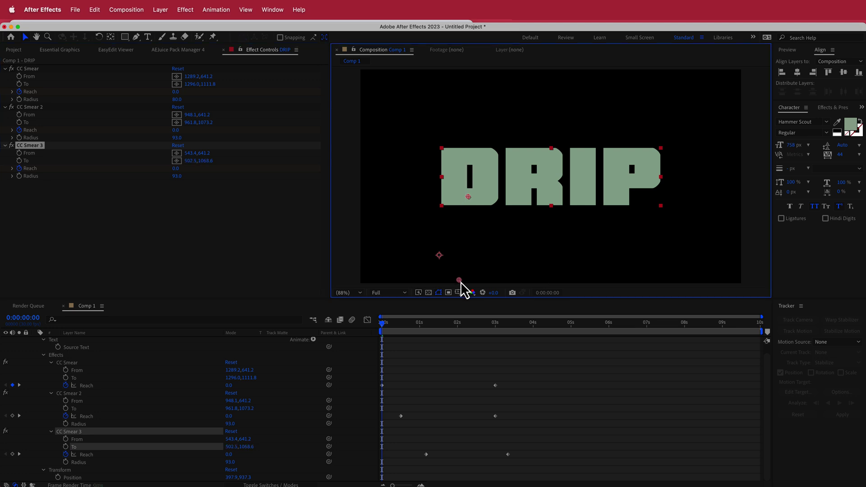
Increase the Radius of CC Smear 3 to 145 and scrub through the three drips.
mouse_move(384, 326)
mouse_down()
mouse_move(493, 326)
mouse_move(448, 325)
mouse_up()
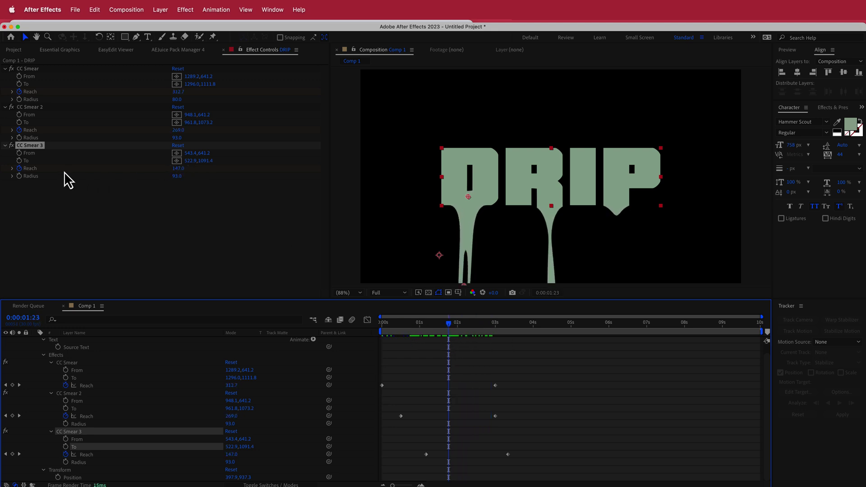
drag(179, 185, 198, 177)
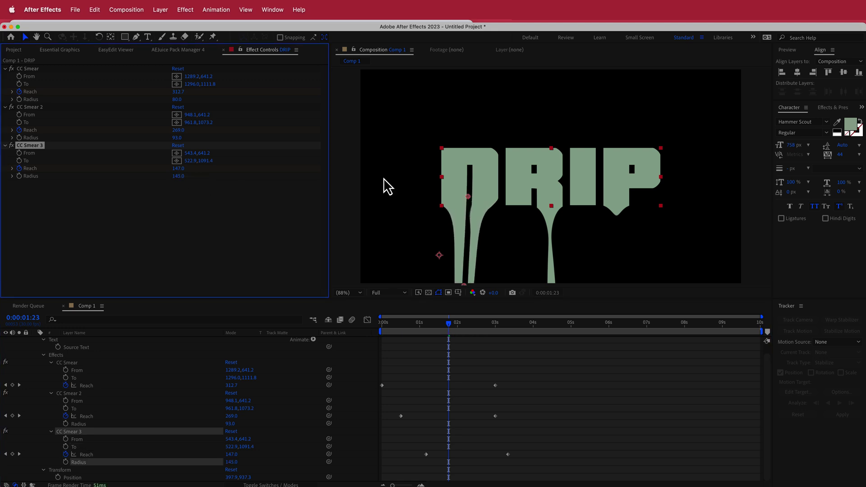
drag(449, 325, 567, 320)
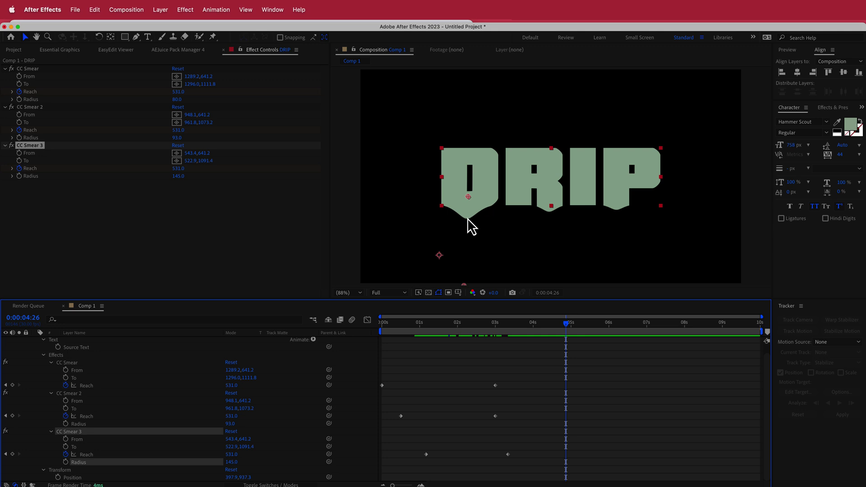
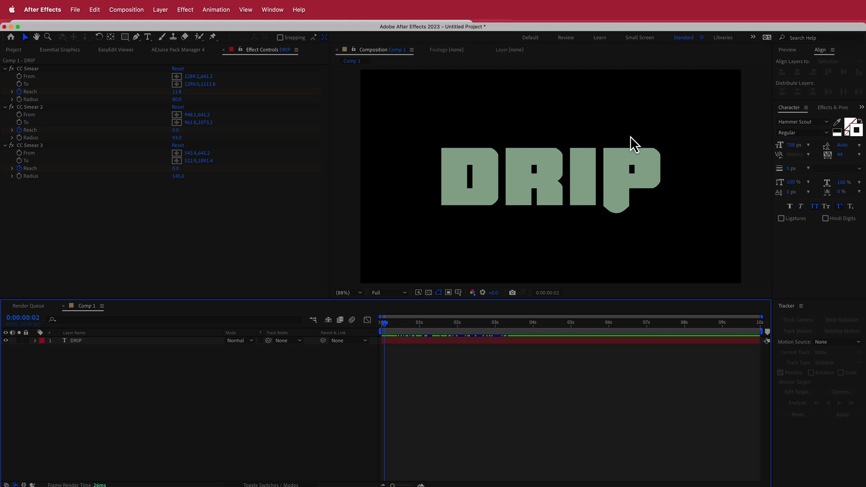
Duplicate the DRIP layer and move to 0:00:01:04, where the drips are extended.
click(79, 341)
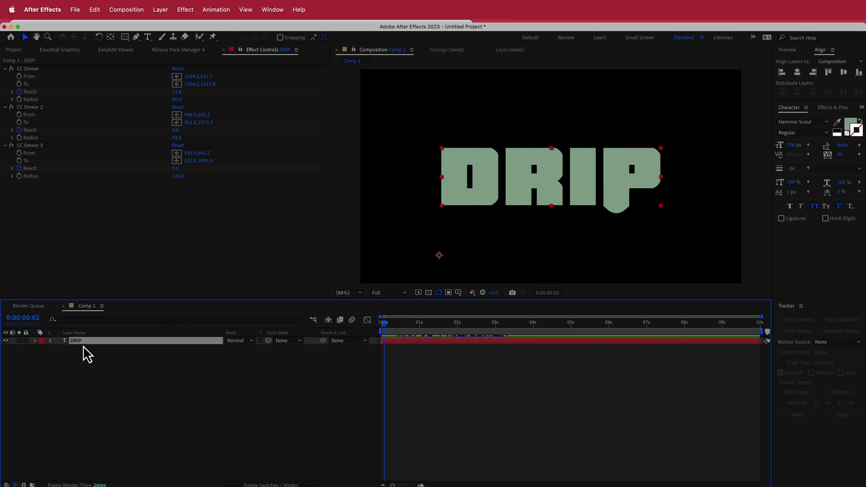
key(super+d)
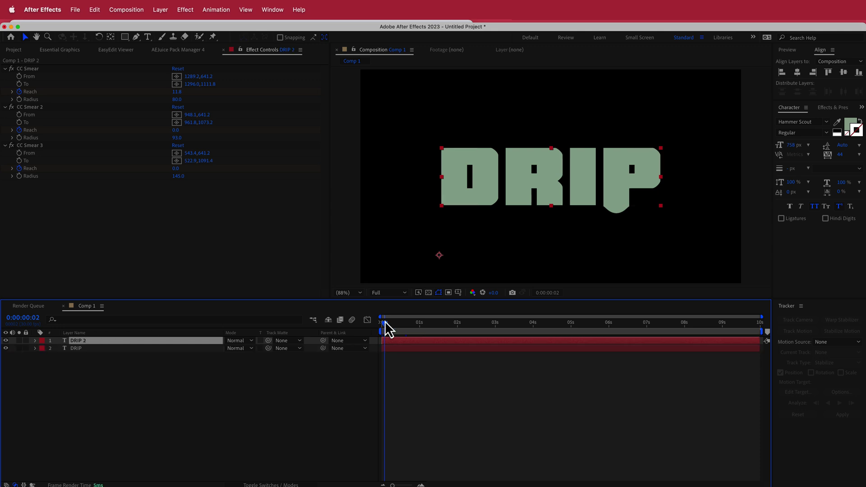
drag(384, 324, 424, 323)
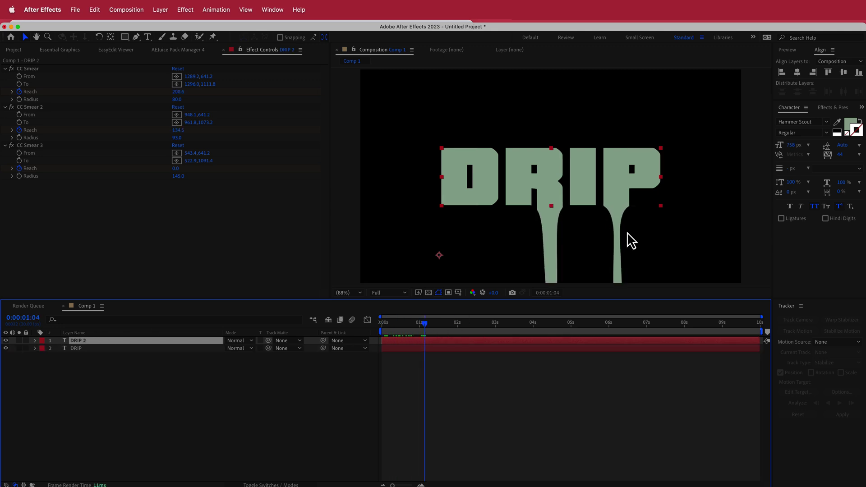
Turn the duplicate DRIP 2 into an outline with no fill and a white 3 px stroke.
click(860, 126)
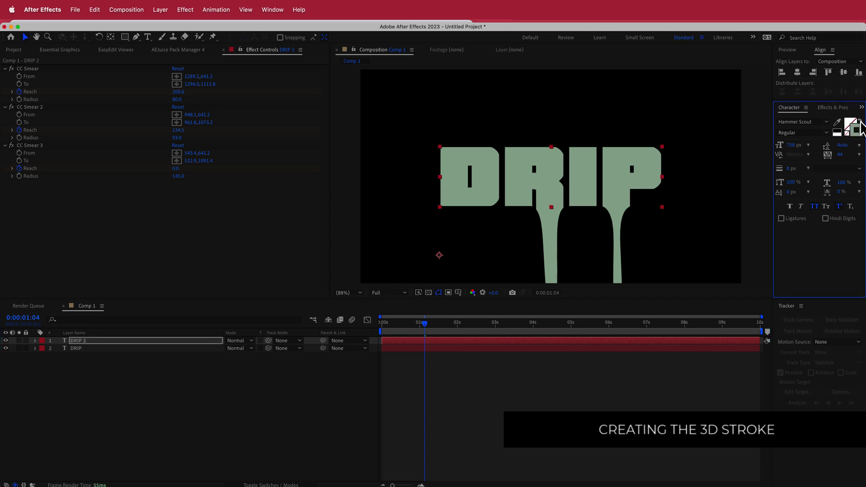
click(855, 132)
drag(74, 197, 14, 146)
click(225, 175)
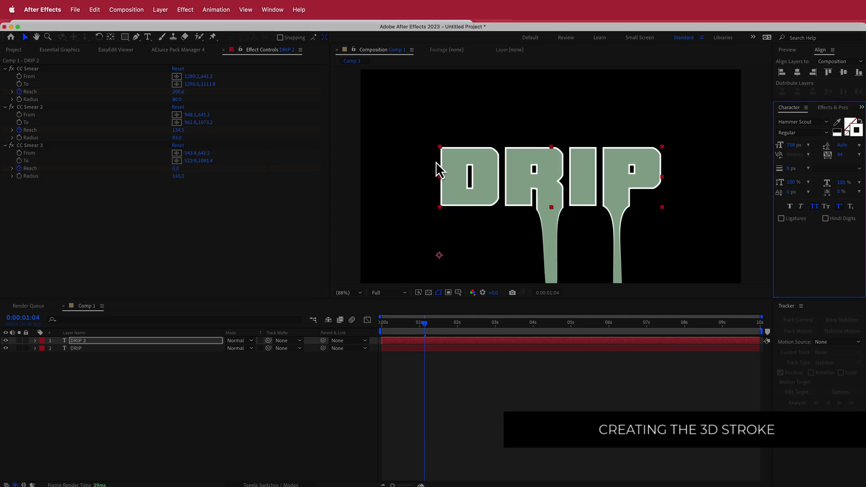
click(790, 172)
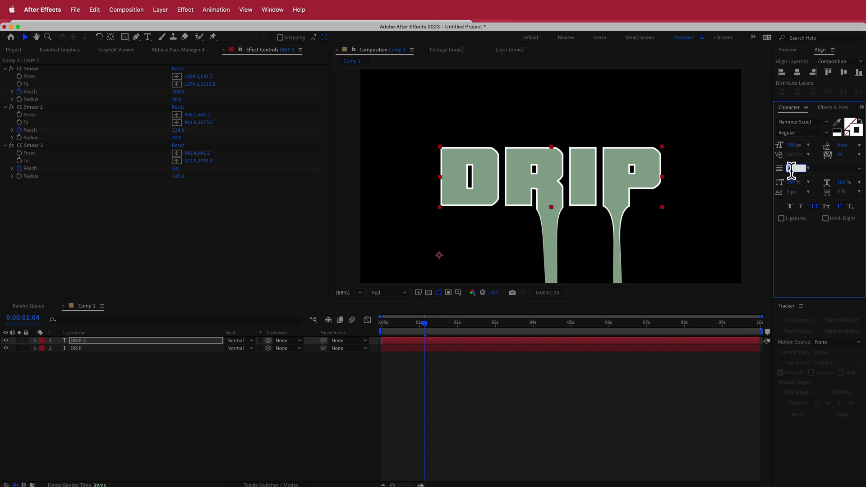
text(3)
key(Return)
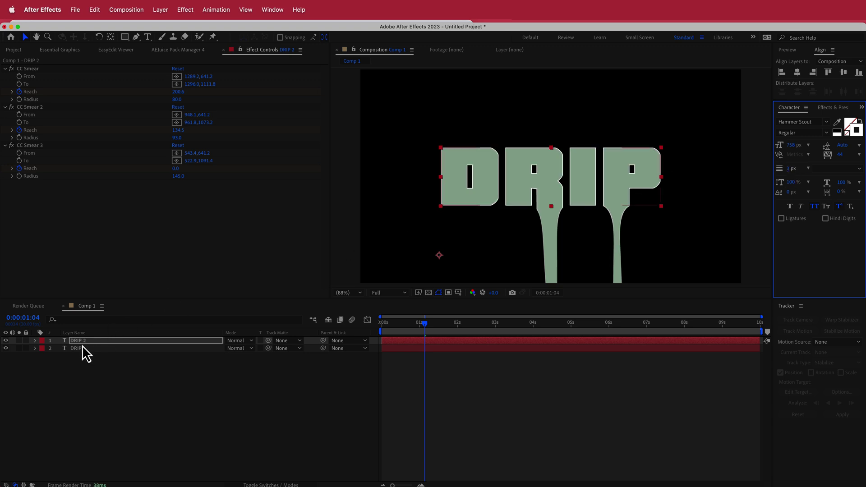
Nudge the outlined DRIP 2 layer down five steps so it is offset from the filled text.
click(83, 342)
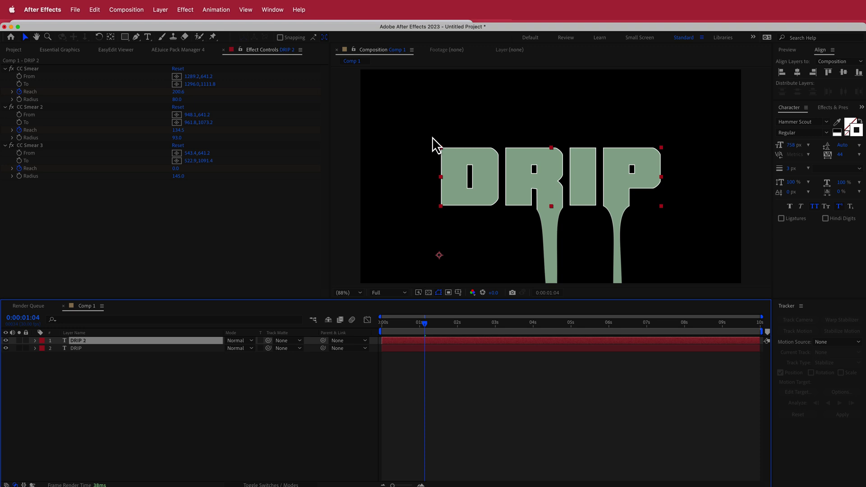
key(Down)
key(Down)
key(Down)
key(Down)
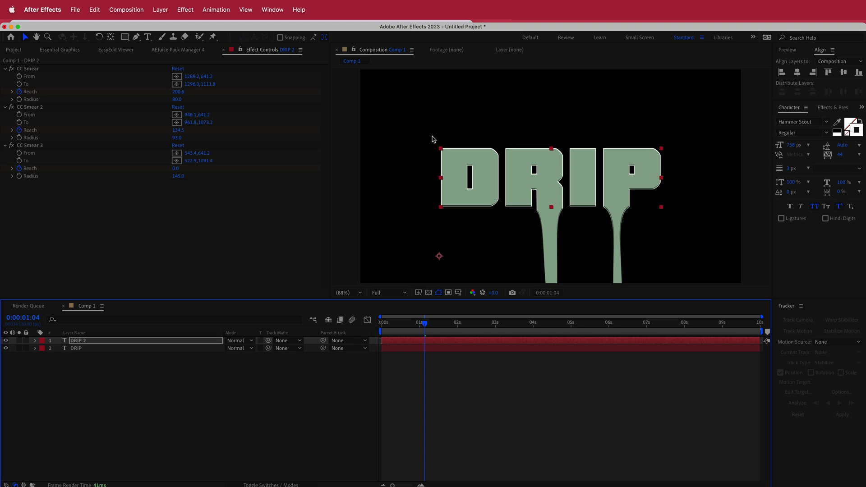
key(Down)
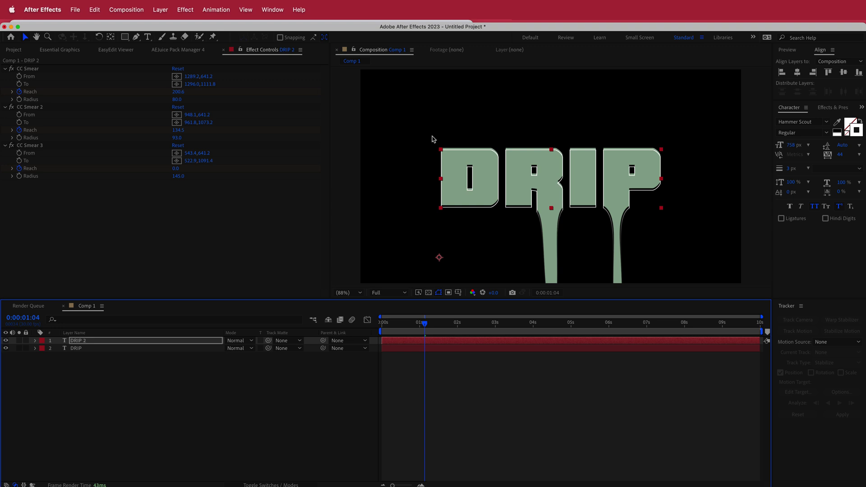
Duplicate the DRIP 2 outline and nudge the copy down five steps below it.
click(85, 361)
click(80, 342)
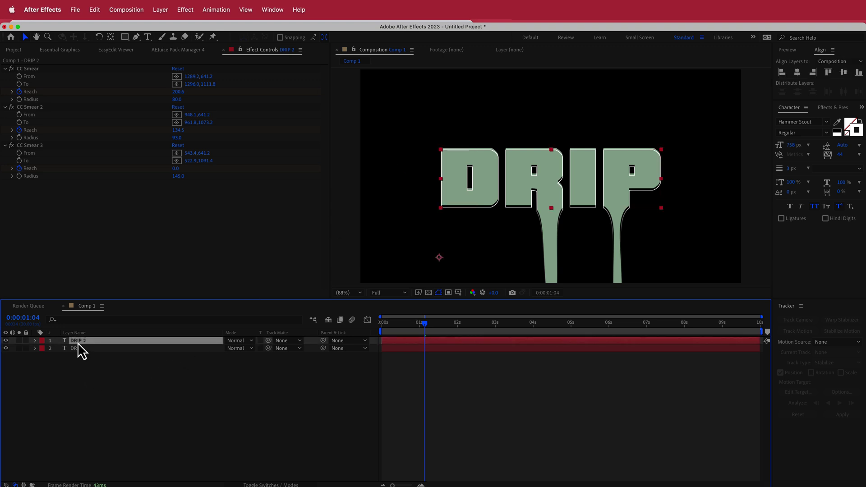
key(super+d)
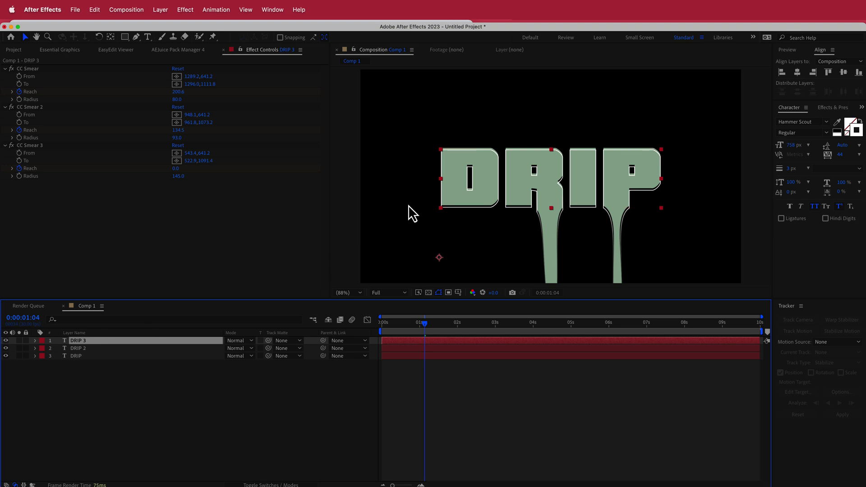
key(Down)
key(Down)
key(Down)
key(Down)
key(Down)
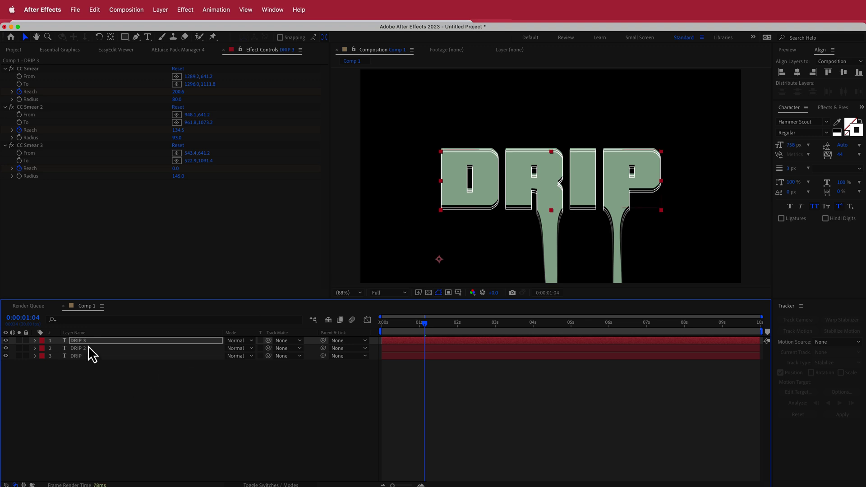
Duplicate the DRIP 3 outline and nudge the new copy down another five steps.
key(super+d)
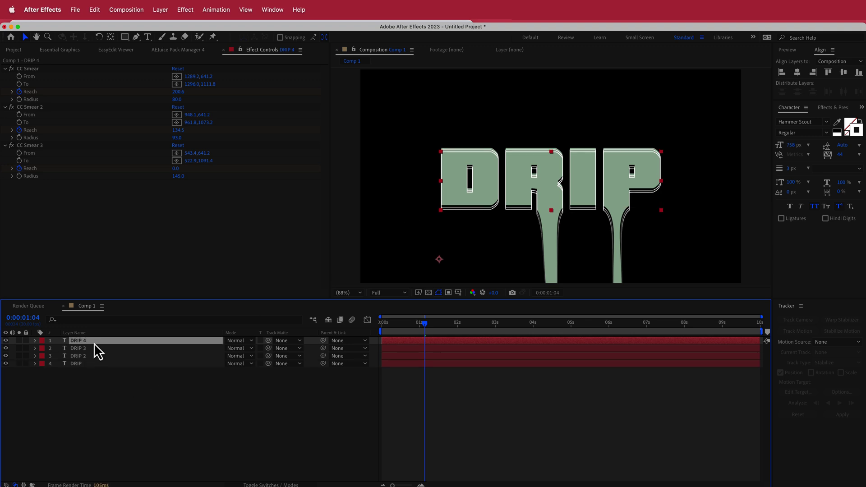
click(94, 343)
key(Down)
key(Down)
key(Down)
key(Down)
key(Down)
Play back the dripping animation with the stacked outlines from about 0:00:00:17.
drag(426, 324, 404, 325)
key(space)
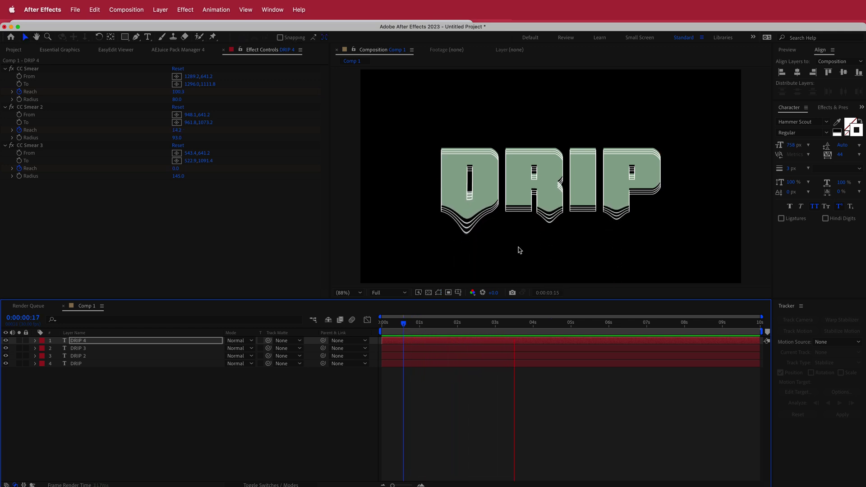
key(space)
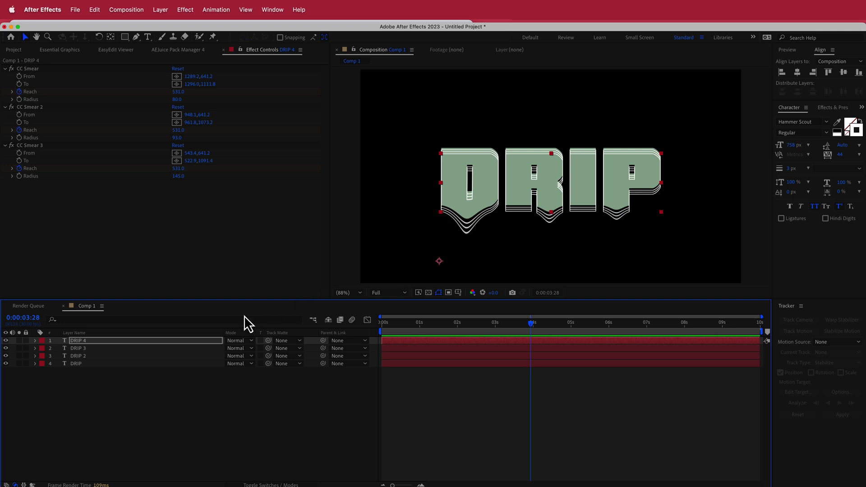
Apply Bevel Alpha to the original filled DRIP layer and set its Edge Thickness to 5.
click(83, 364)
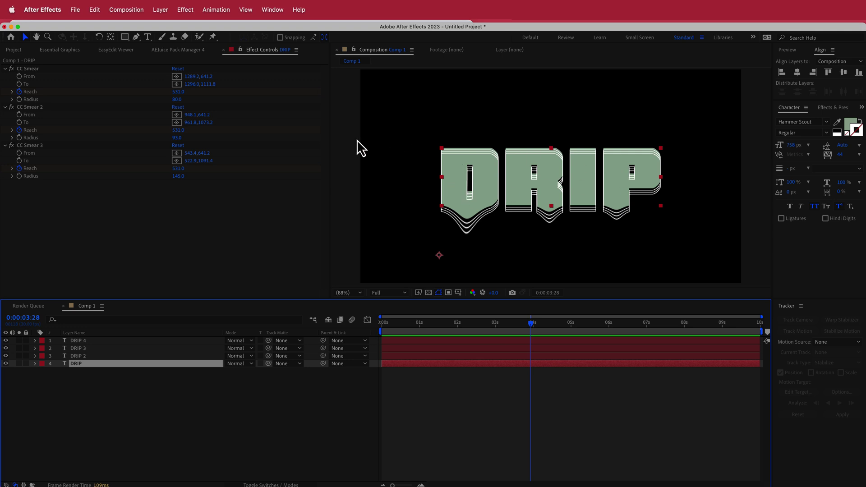
key(ctrl+space)
text(bev)
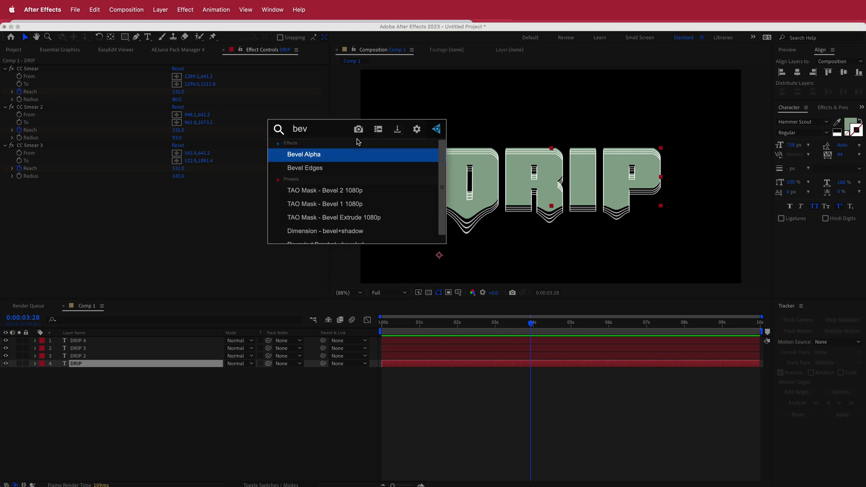
click(334, 154)
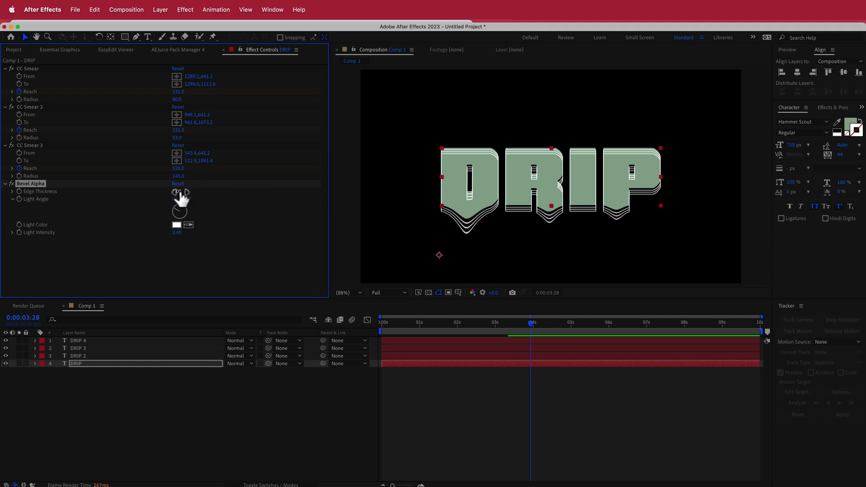
click(178, 192)
text(5)
key(Return)
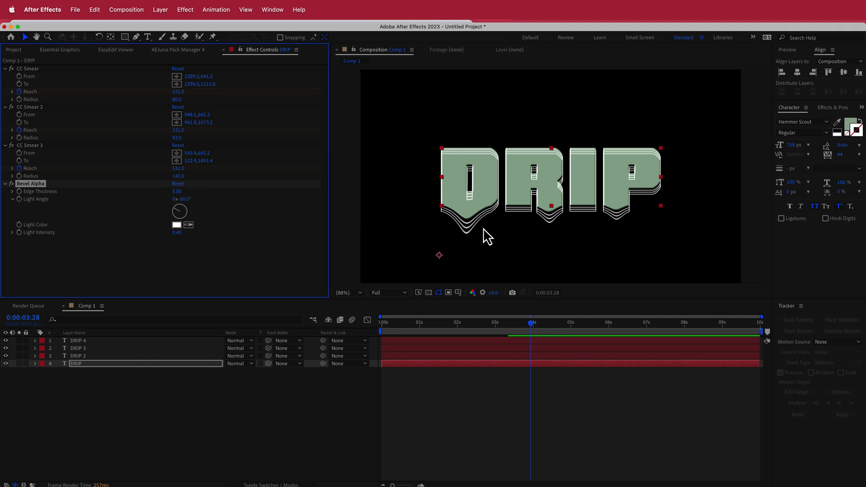
Preview the beveled drip animation and return to the start of the composition.
click(534, 323)
key(space)
key(Home)
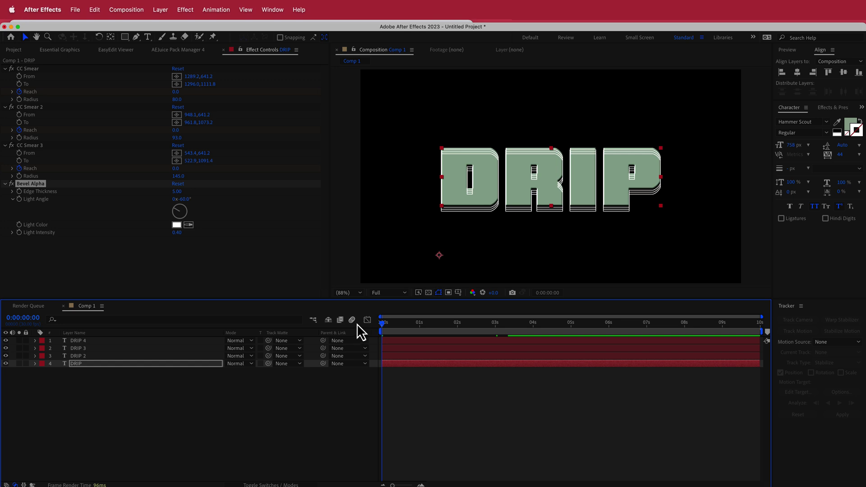
Pre-compose all four DRIP layers into a composition named TEXT.
click(300, 399)
drag(177, 377, 50, 342)
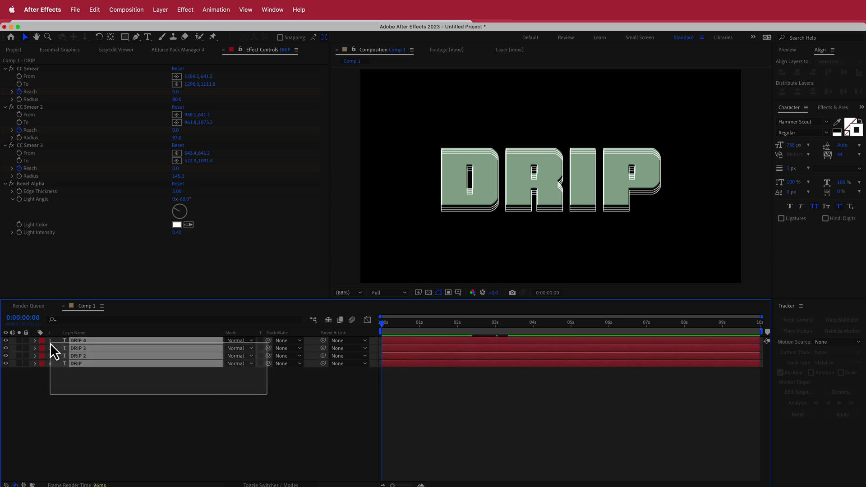
click(167, 12)
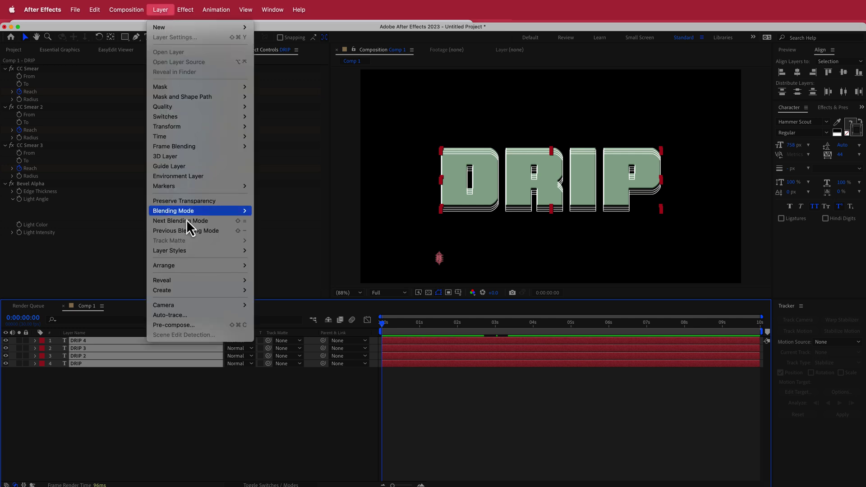
click(194, 325)
text(TEXT)
key(Return)
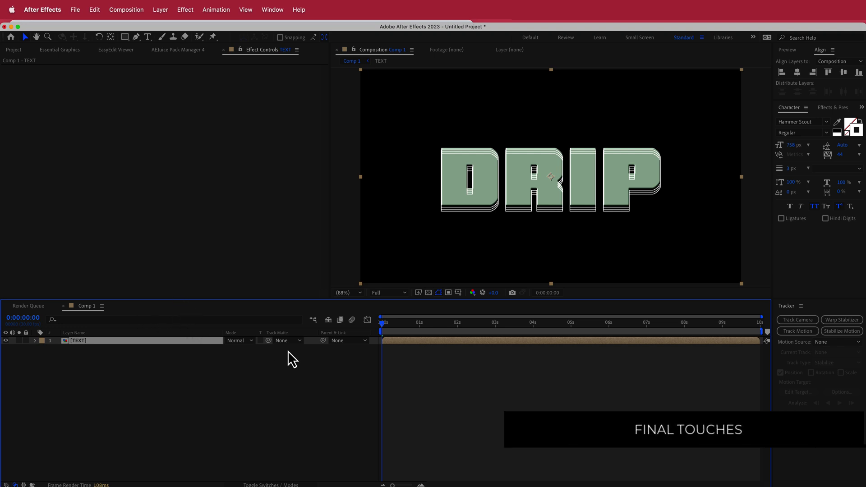
Create a black solid named BG at 1920 x 1080 px and place it below the TEXT layer.
right_click(312, 344)
mouse_move(388, 350)
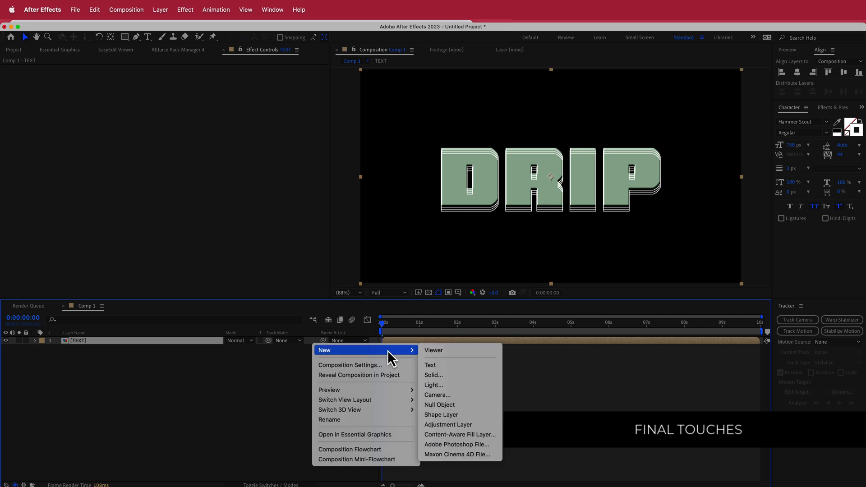
click(445, 374)
text(BG)
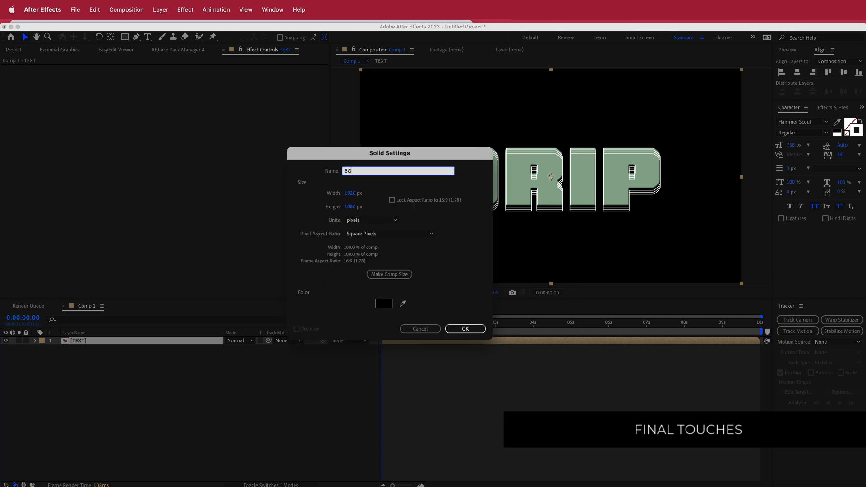
key(Return)
drag(120, 346, 108, 354)
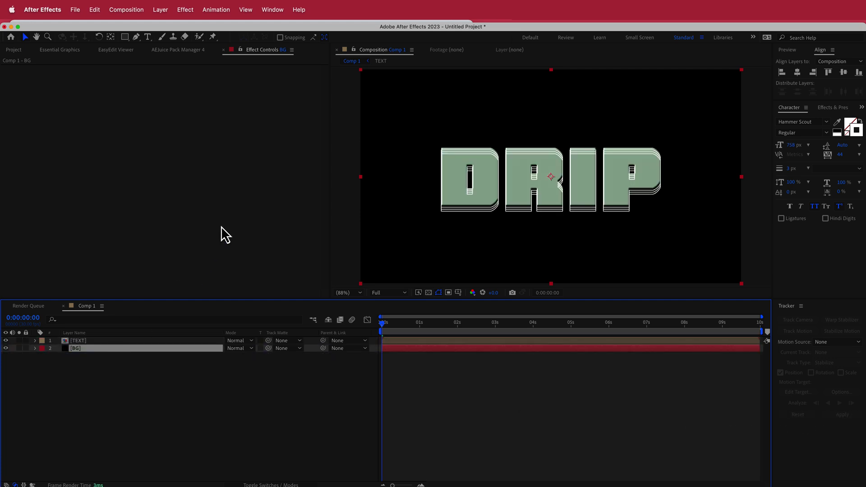
Apply the Gradient Ramp effect to the BG layer and set its Ramp Shape to Radial Ramp.
key(ctrl+space)
text(ram)
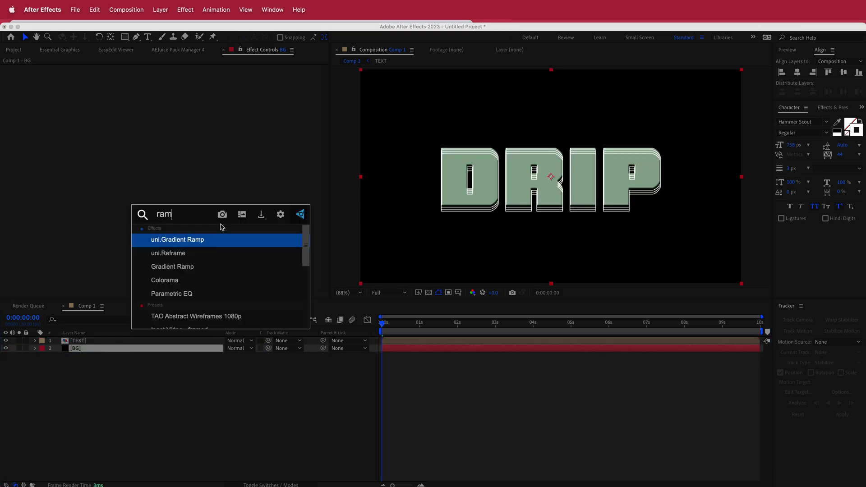
key(Down)
key(Down)
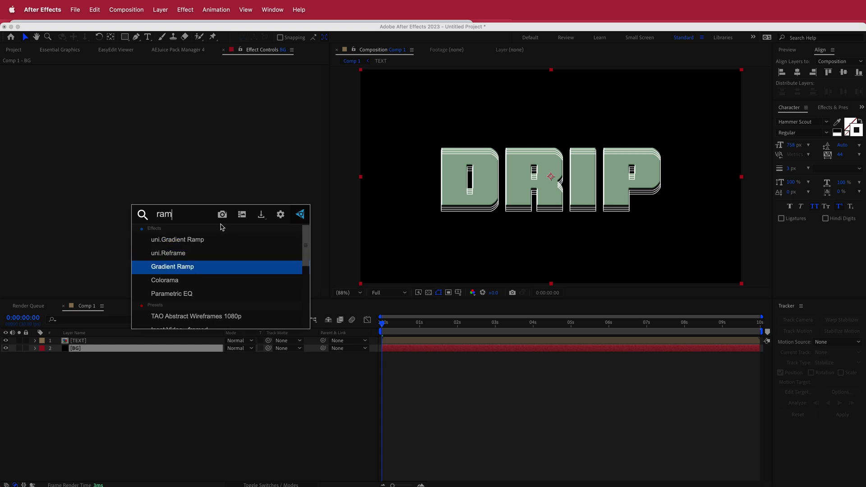
key(Return)
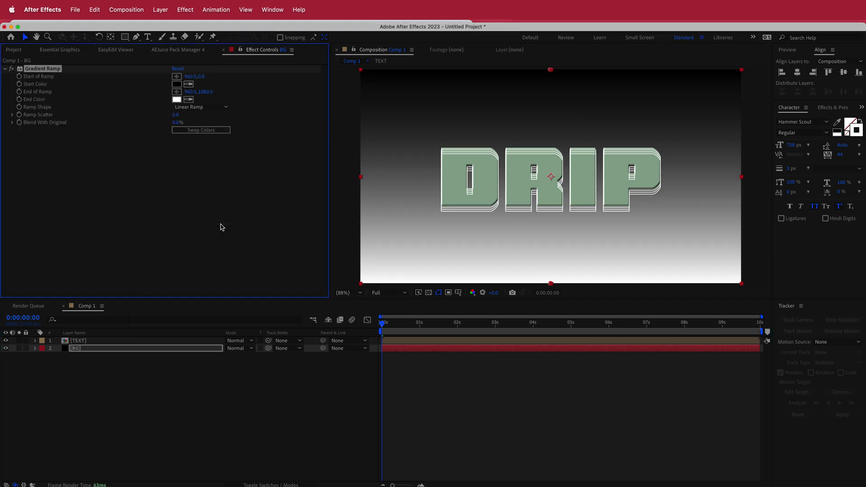
click(201, 107)
click(197, 126)
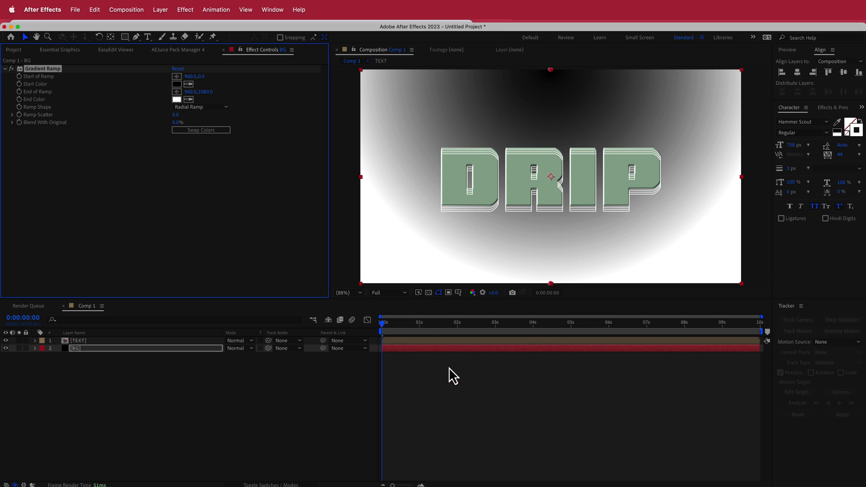
Copy the dark blue from a Color Hunt palette and set the ramp's End Color to 27374D back in After Effects.
key(super+Tab)
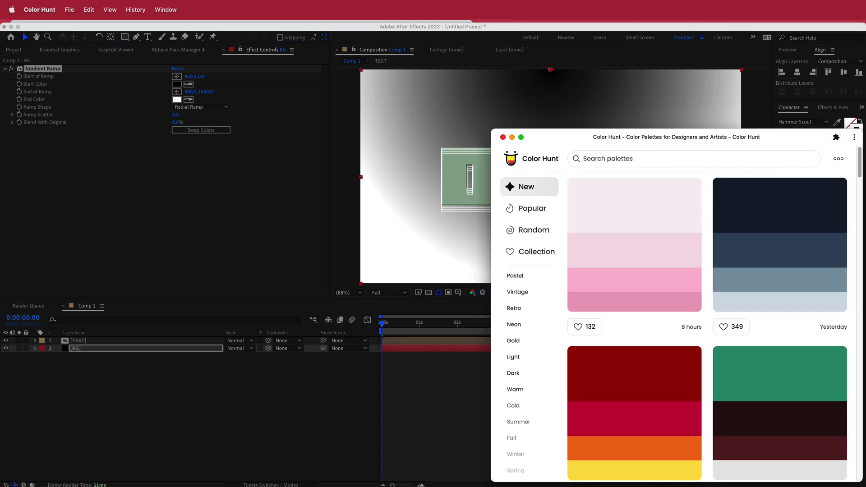
click(729, 229)
click(180, 99)
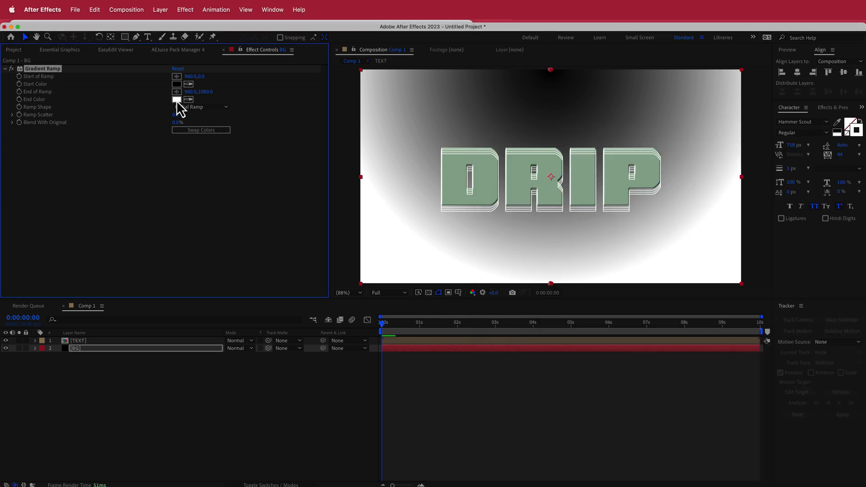
click(176, 100)
key(super+v)
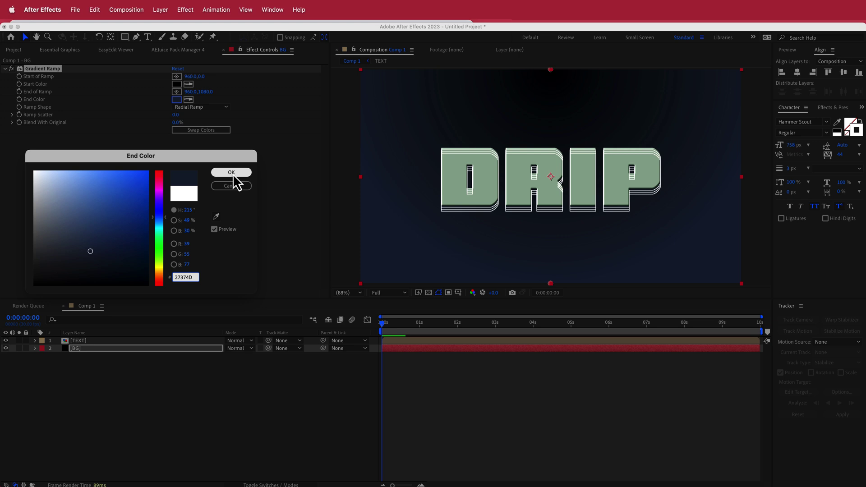
click(232, 173)
Move the Gradient Ramp's start point above the composition frame, to about 1000, -460.
key(comma)
key(comma)
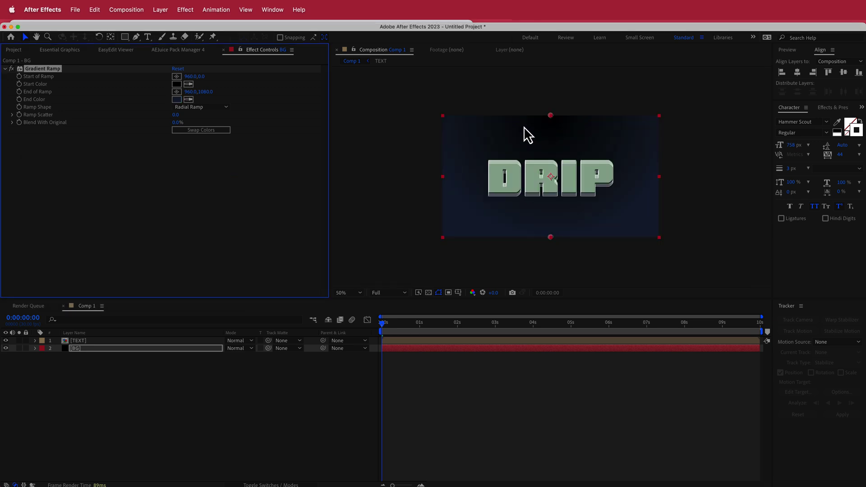
click(175, 77)
click(554, 89)
drag(557, 91, 556, 64)
Move the ramp's end point below the frame to about 1016, 1528 and raise its start point to about 1000, -724.
key(comma)
key(comma)
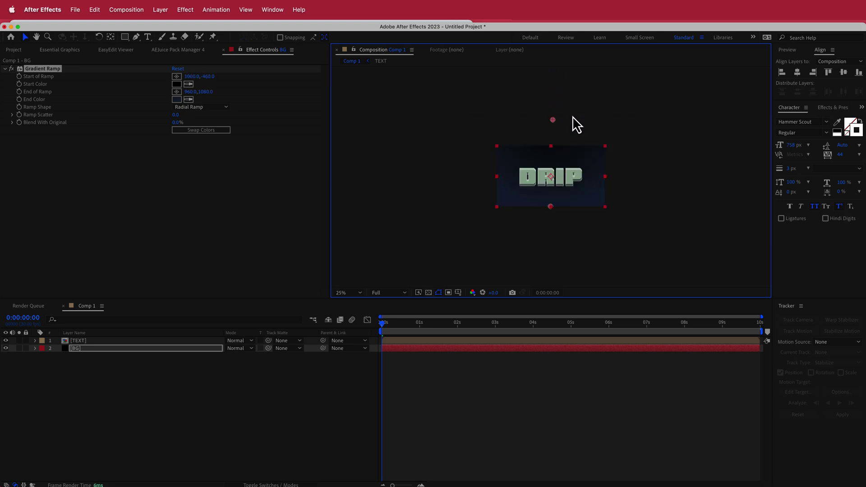
click(177, 92)
click(547, 197)
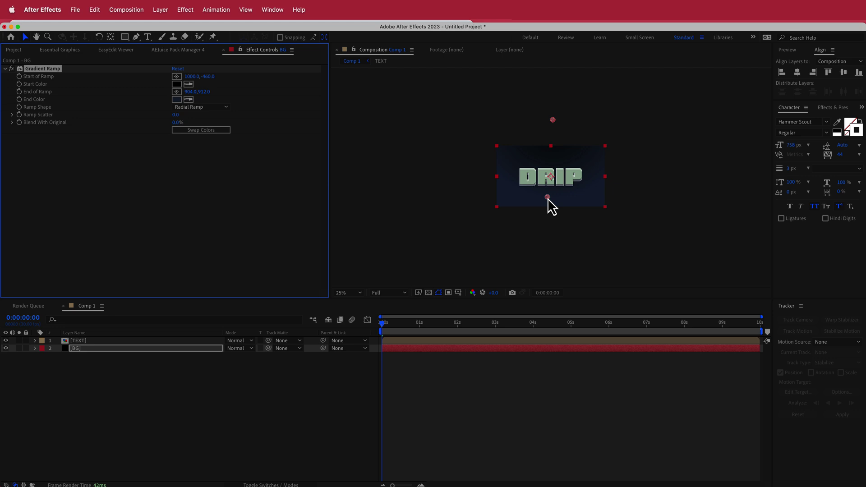
drag(548, 197, 554, 232)
mouse_move(552, 119)
mouse_down()
mouse_move(552, 142)
mouse_move(553, 105)
mouse_up()
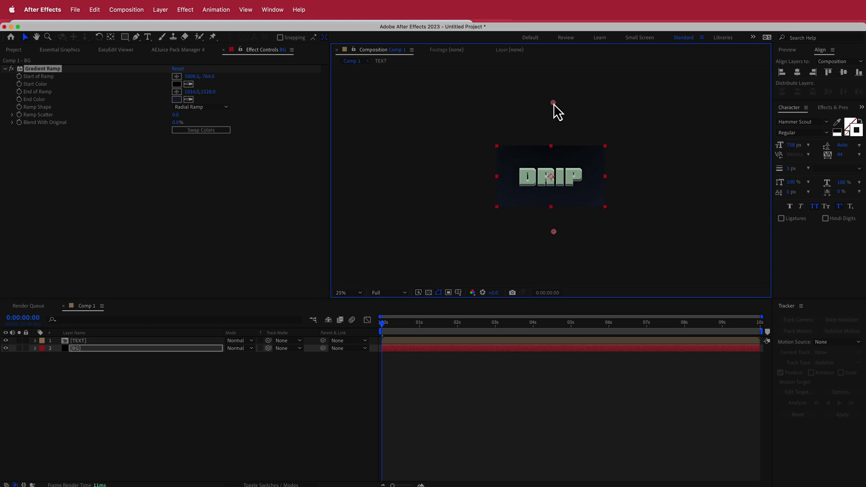
key(period)
key(period)
key(period)
key(period)
key(comma)
key(comma)
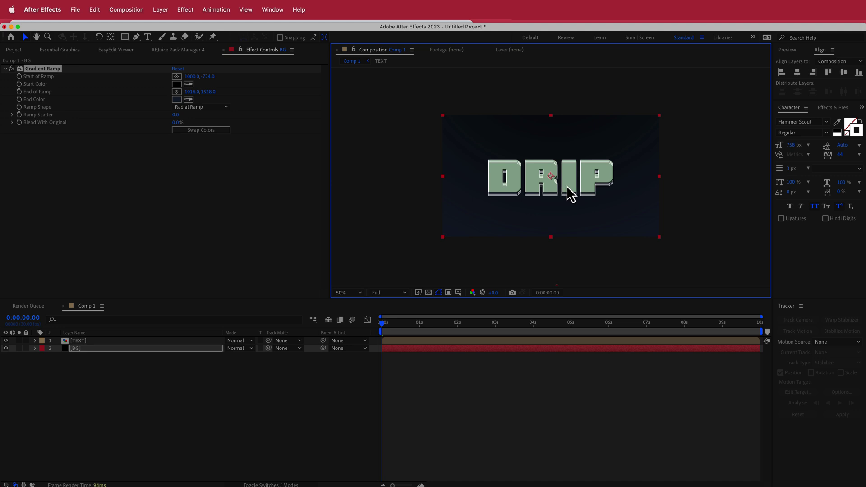
Add an adjustment layer above the TEXT layer, apply Turbulent Displace to it and preview the distortion.
right_click(313, 342)
mouse_move(334, 349)
click(463, 423)
drag(106, 353, 105, 337)
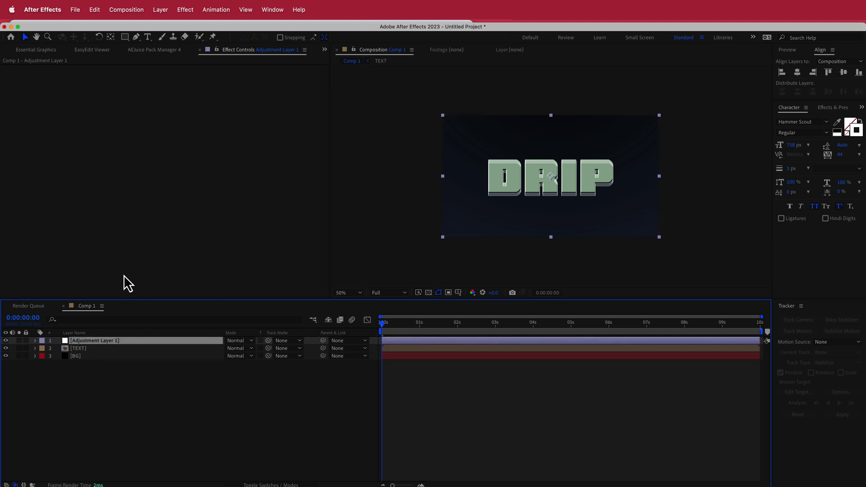
key(ctrl+space)
text(turb)
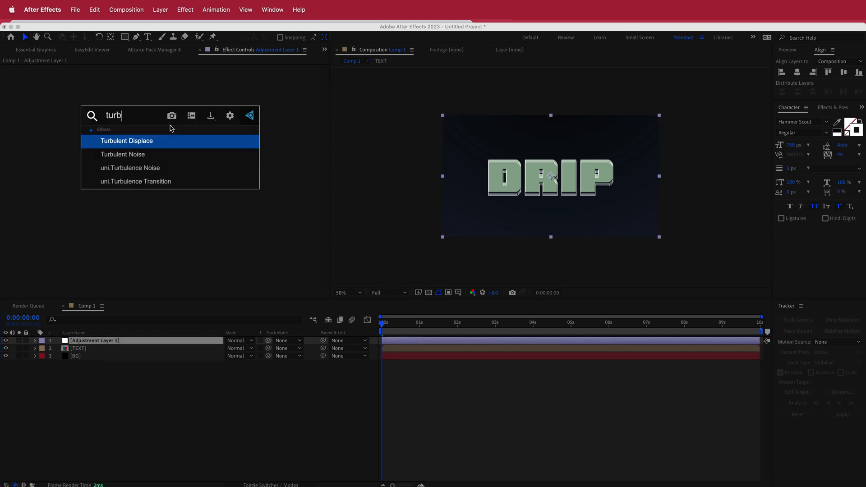
key(Return)
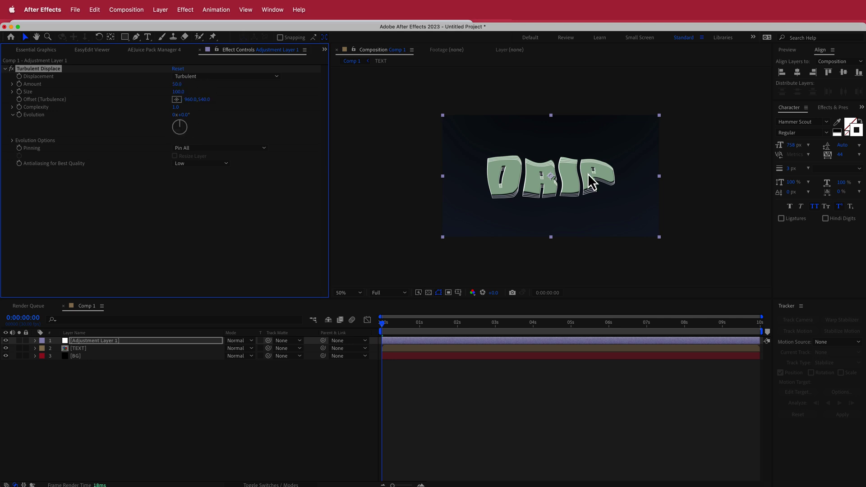
drag(381, 325, 346, 321)
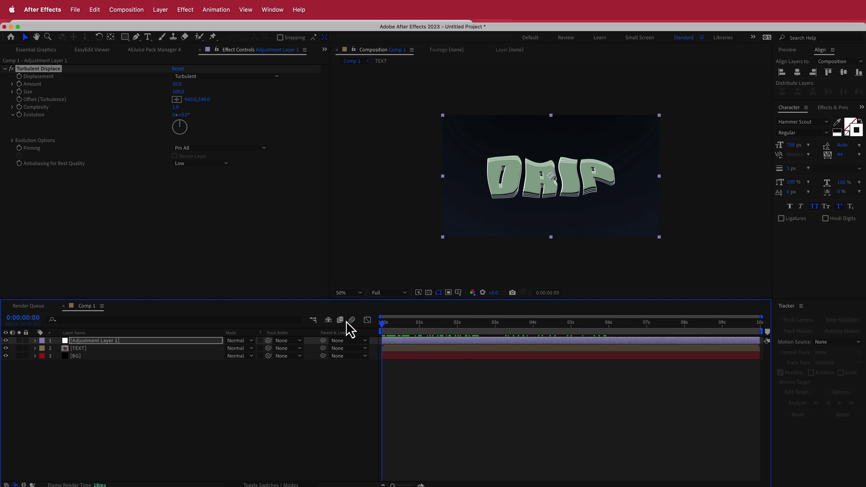
Set the Turbulent Displace Amount to 20 and Size to 105.
click(178, 84)
text(20)
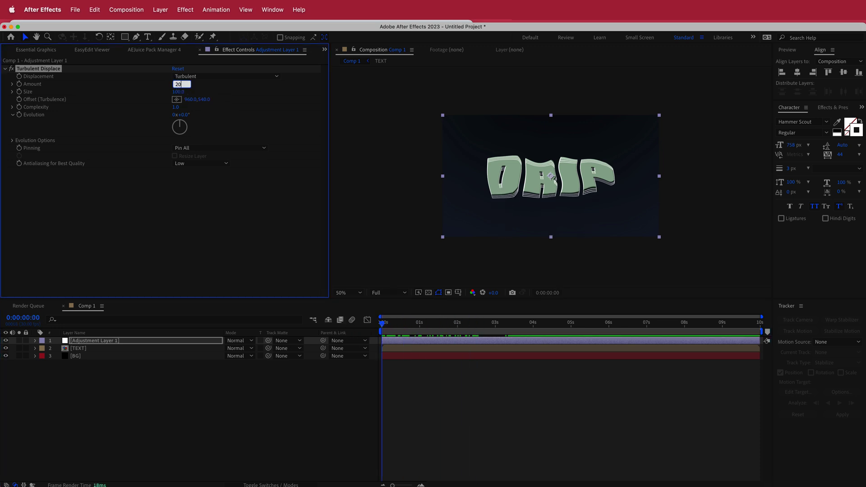
key(Return)
click(178, 92)
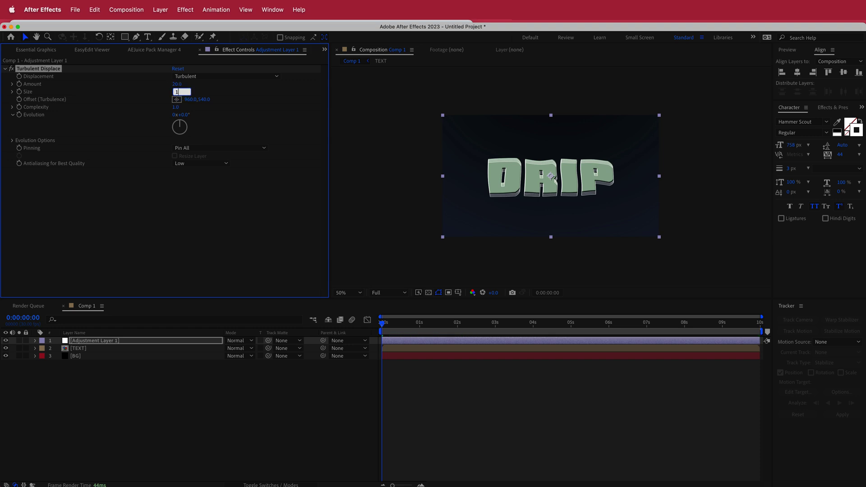
text(105)
key(Return)
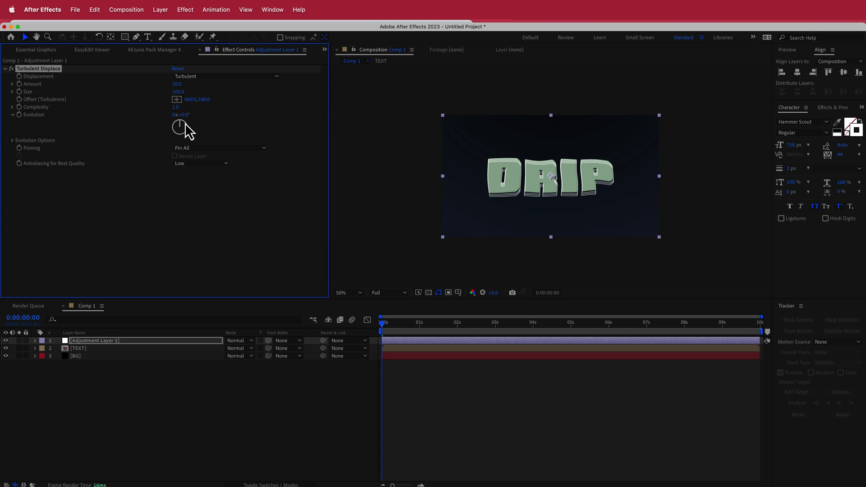
Drive the Turbulent Displace Evolution with the expression time*100 and scrub through the animation.
alt+click(19, 115)
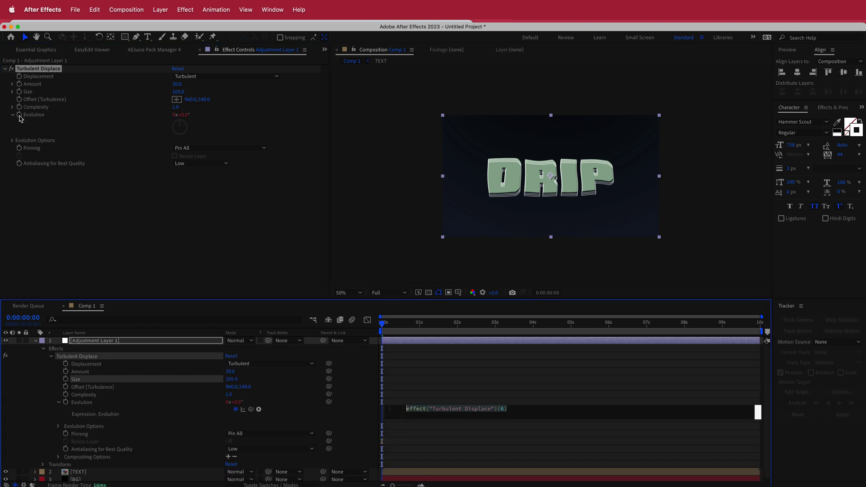
text(time*100)
drag(384, 326, 718, 317)
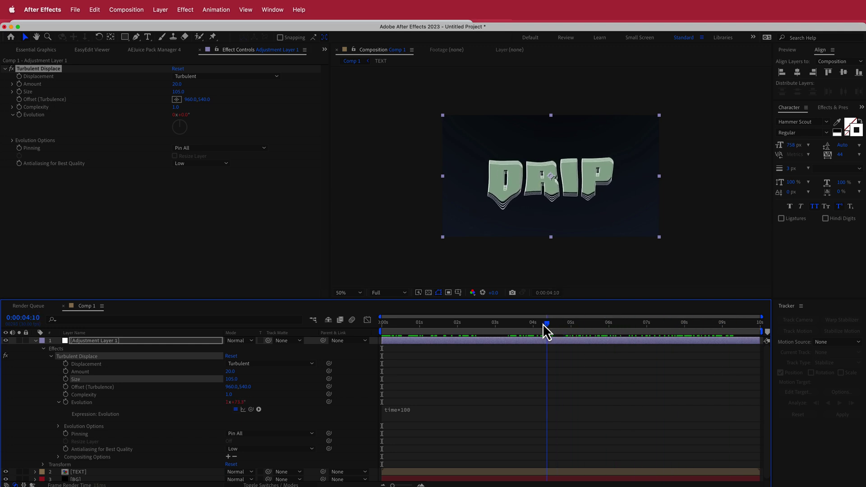
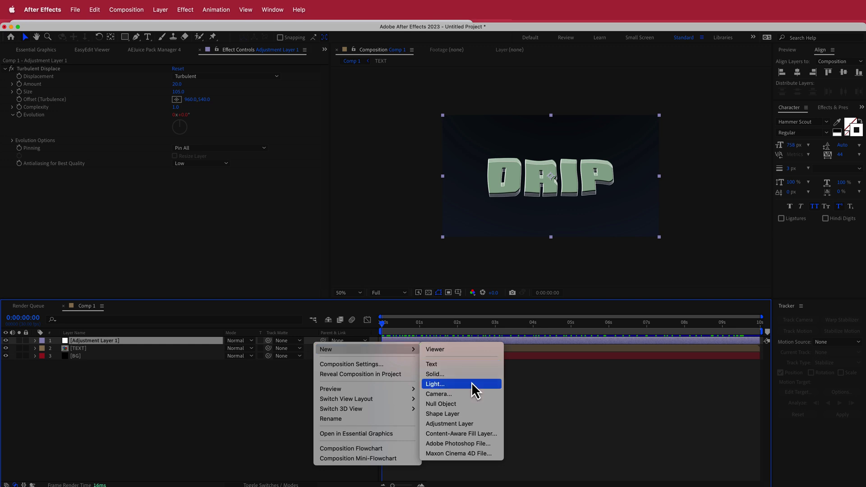
Add a second adjustment layer on top, apply the Noise effect with Amount of Noise at 10% and preview the result.
click(461, 424)
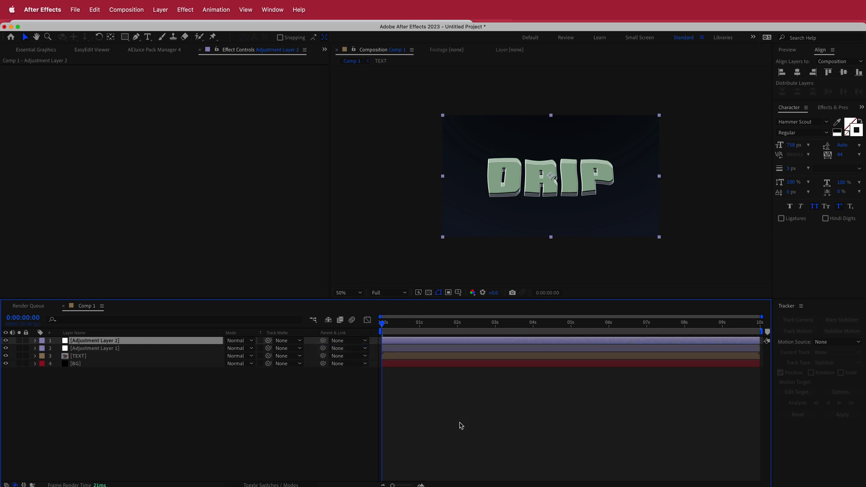
key(ctrl+space)
text(nois)
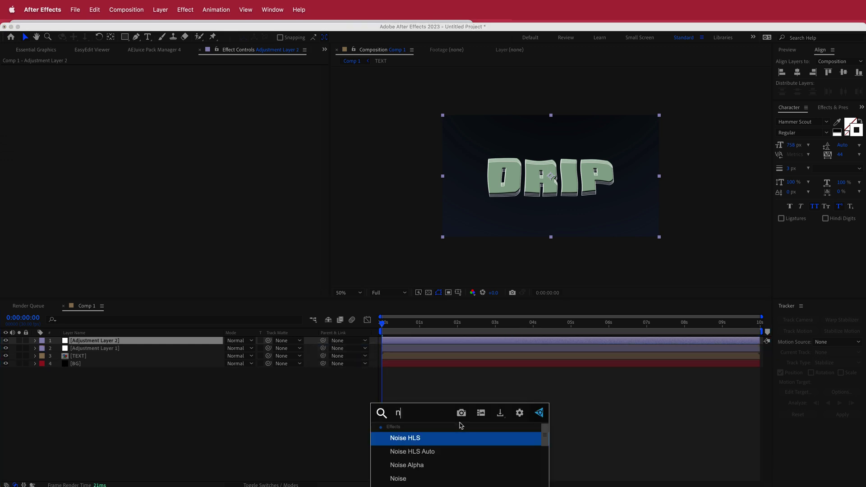
key(Down)
key(Down)
key(Down)
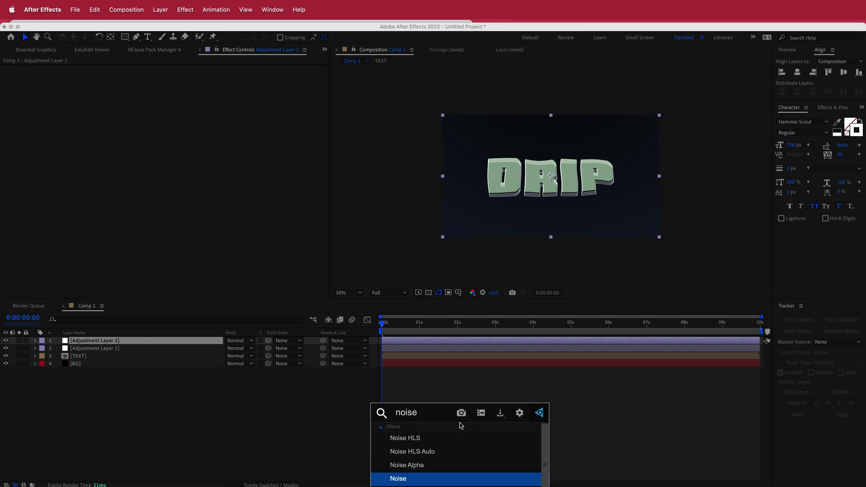
key(Return)
click(178, 77)
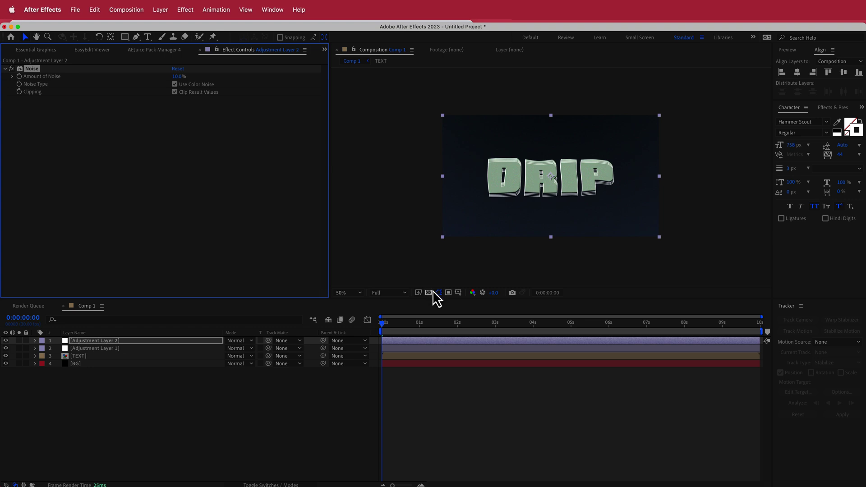
mouse_move(382, 326)
mouse_down()
mouse_move(690, 311)
mouse_move(756, 319)
mouse_move(376, 327)
mouse_up()
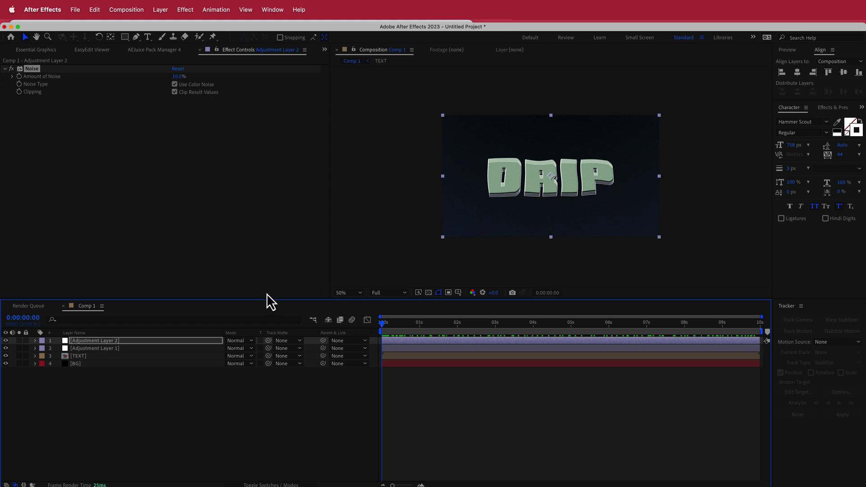
Apply the Shine effect to the TEXT layer and scrub the timeline to about 0:00:03:13.
click(86, 357)
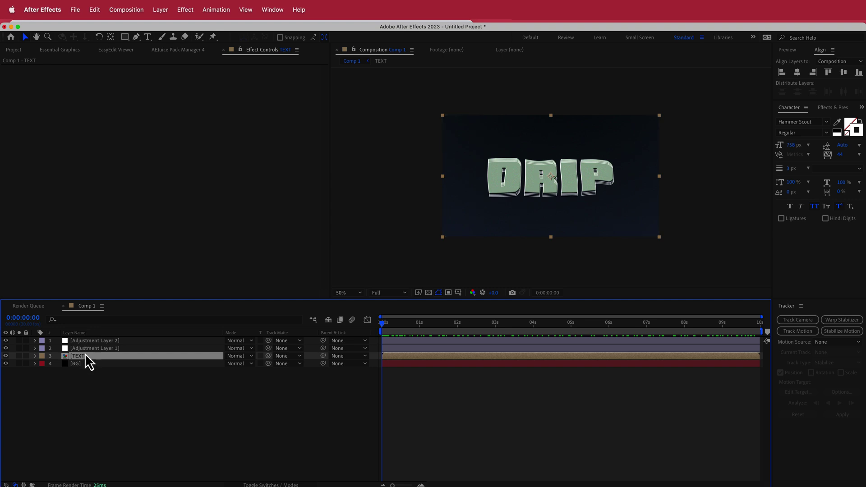
key(ctrl+space)
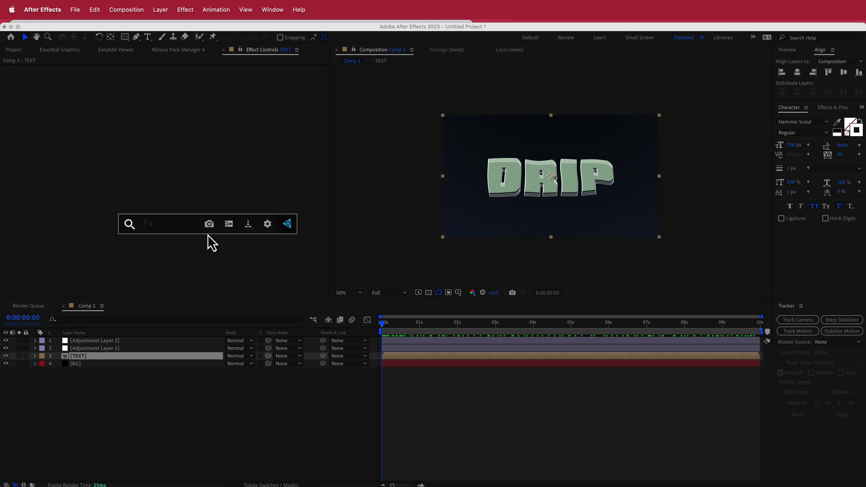
text(shine)
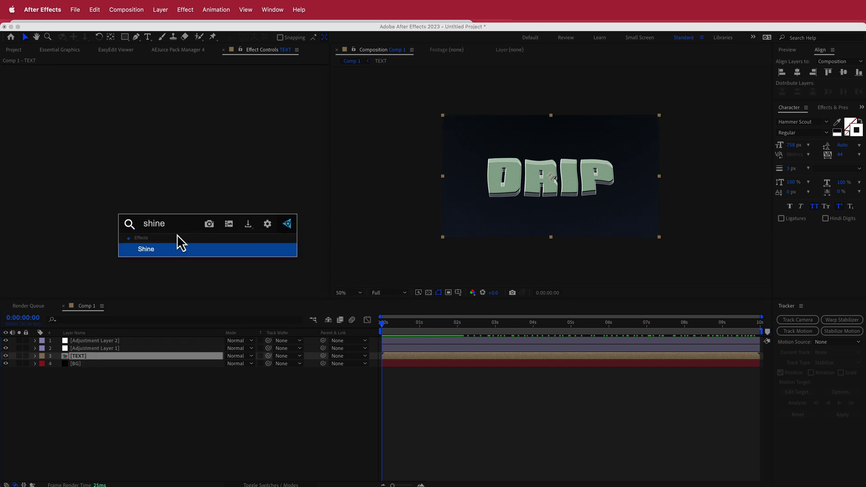
click(153, 253)
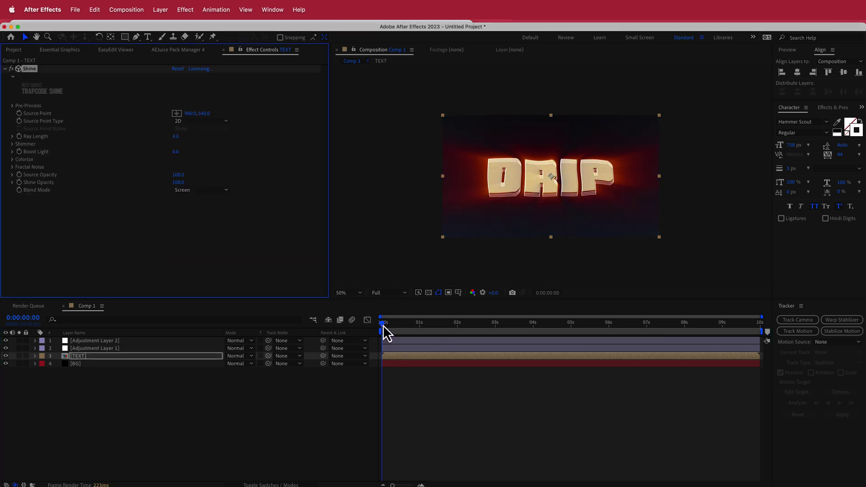
drag(383, 325, 513, 323)
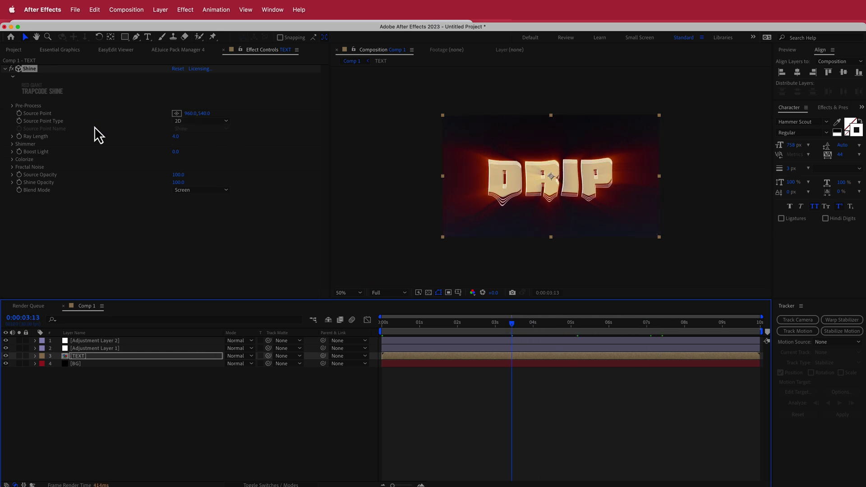
Copy the grey-blue 9DB2BF from a Color Hunt palette and set it as the Shadows colour in Shine's Colorize settings.
click(13, 160)
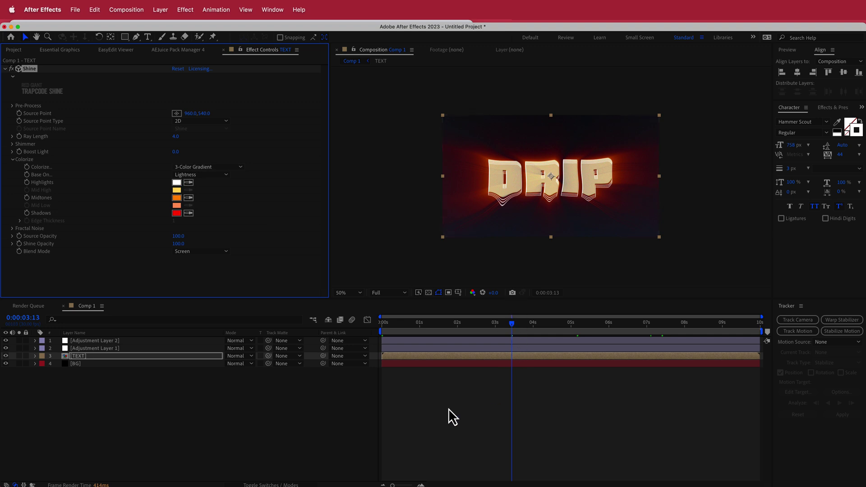
key(super+Tab)
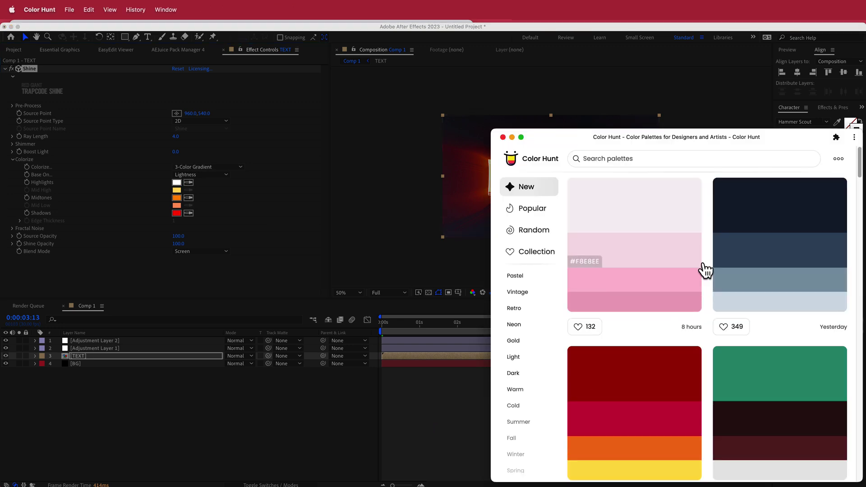
click(734, 292)
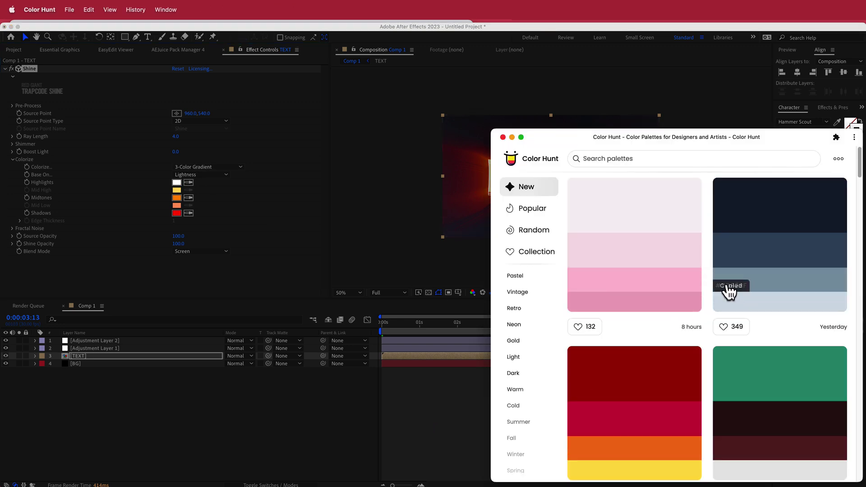
click(180, 215)
click(180, 215)
text(9DB2BF)
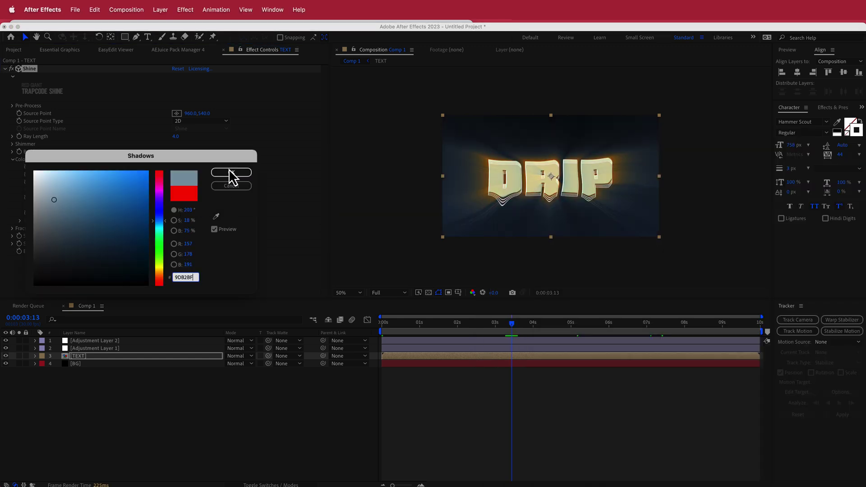
click(230, 173)
Set Shine's Midtones to the palette's grey-blue copied from Color Hunt and its Highlights to the dark blue 27374D.
key(super+Tab)
click(726, 294)
click(245, 202)
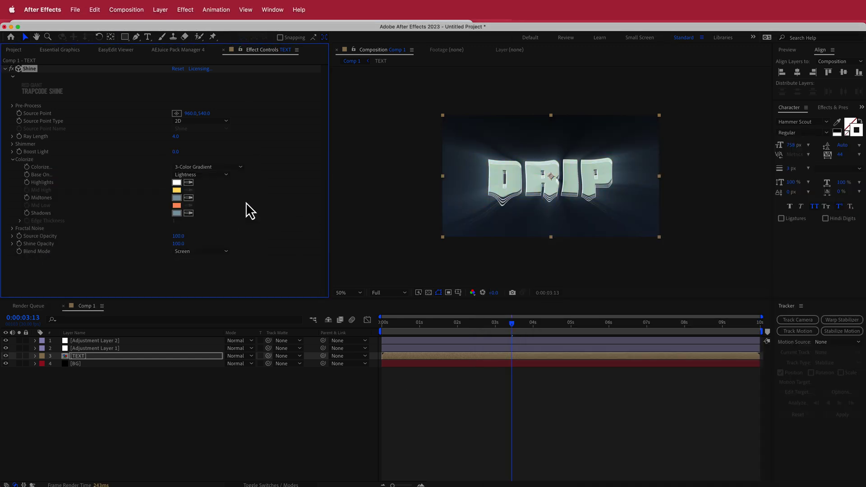
click(176, 184)
text(27374D)
click(232, 174)
Set the Shine Opacity to 60 at about 0:00:01:02 and preview the animation from the start at Half resolution.
drag(511, 324, 421, 321)
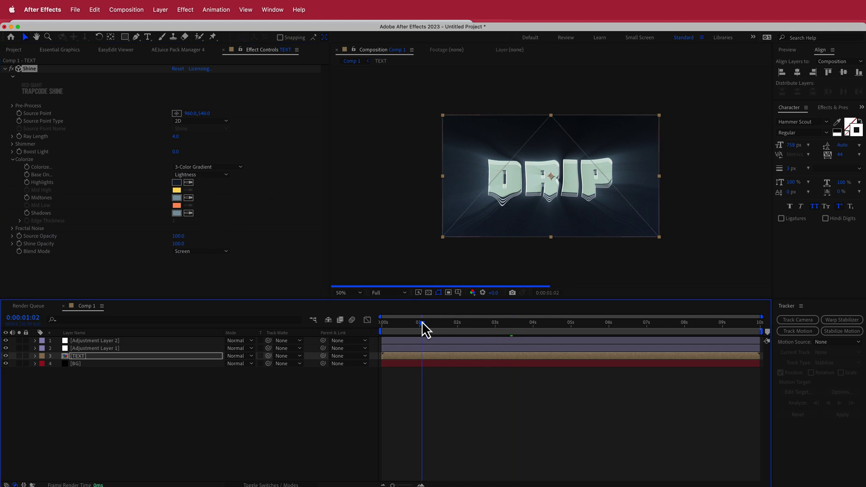
click(178, 244)
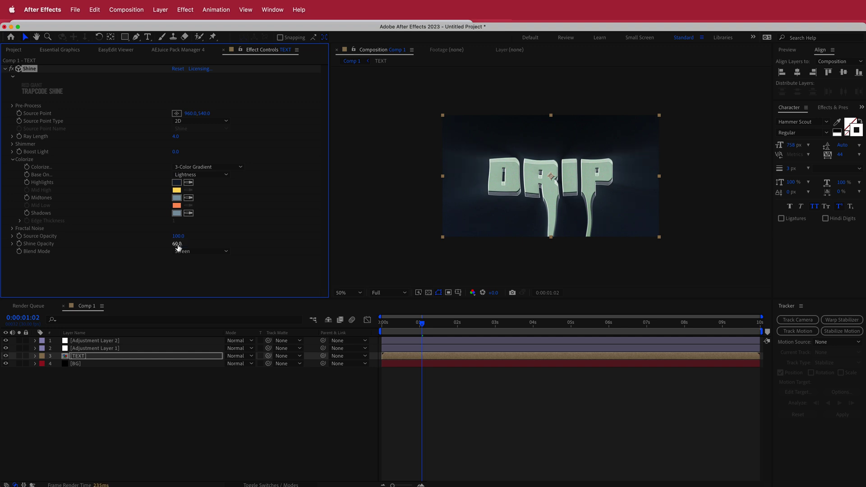
drag(420, 324, 378, 323)
key(super+shift+j)
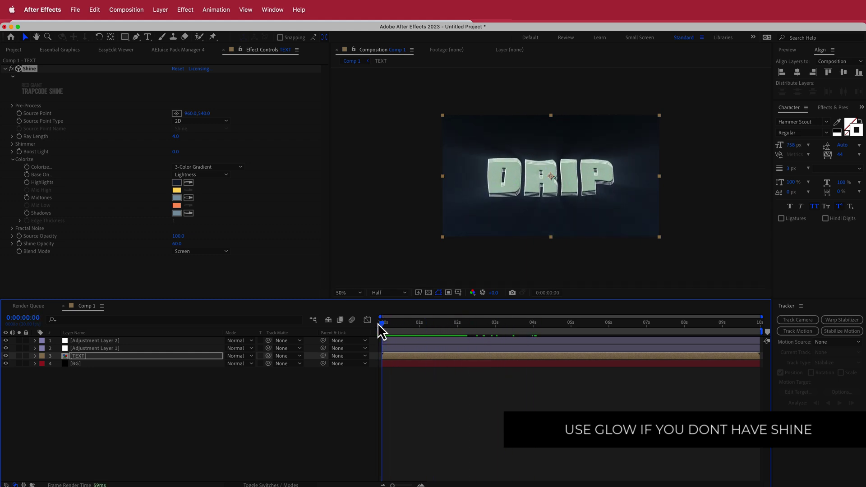
key(space)
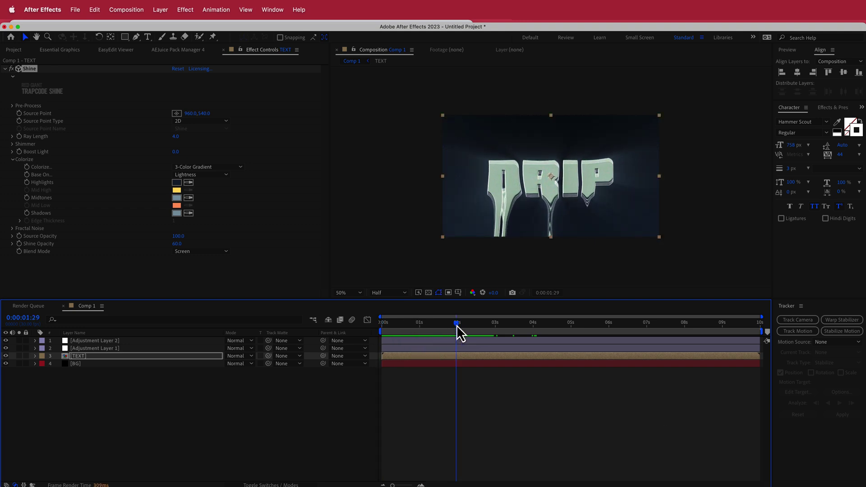
drag(457, 325, 378, 319)
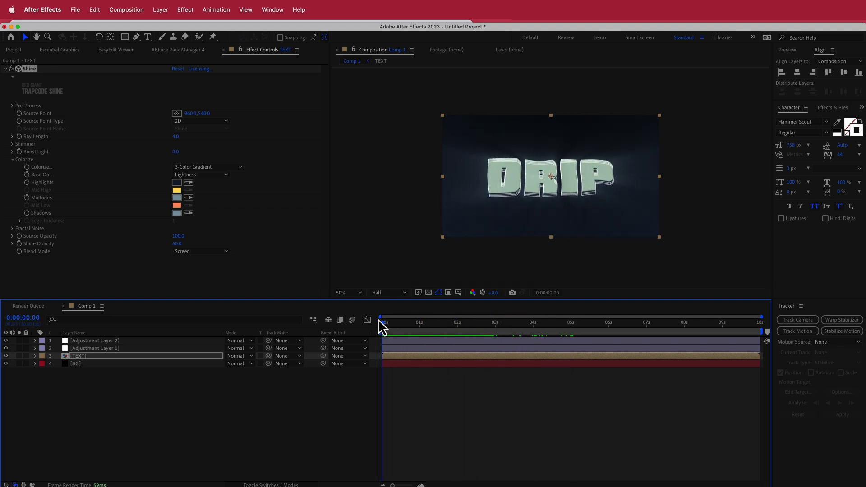